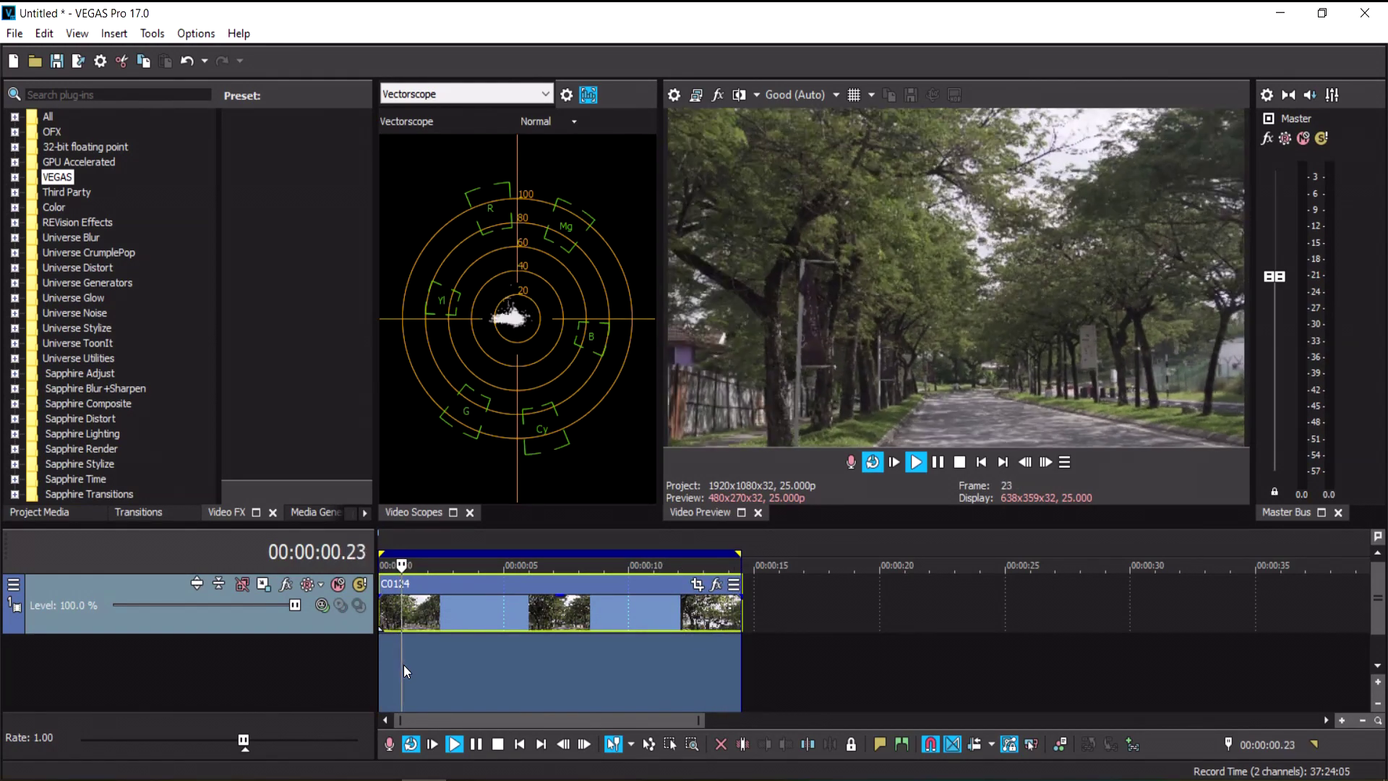
Step: Stop the preview at 1 second and select the C0124 event at about 5 seconds
{"action": "left_click", "coordinate": [403, 665]}
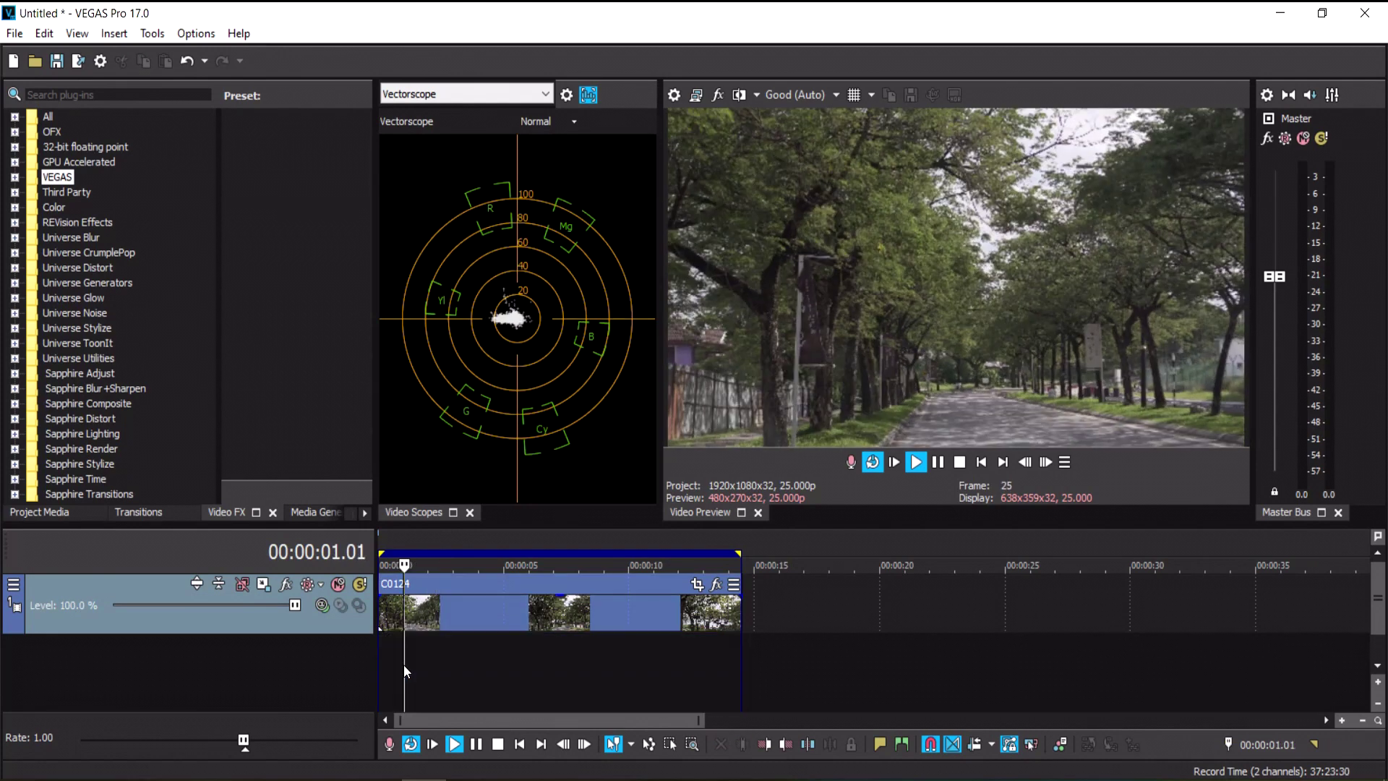
{"action": "key", "text": "space"}
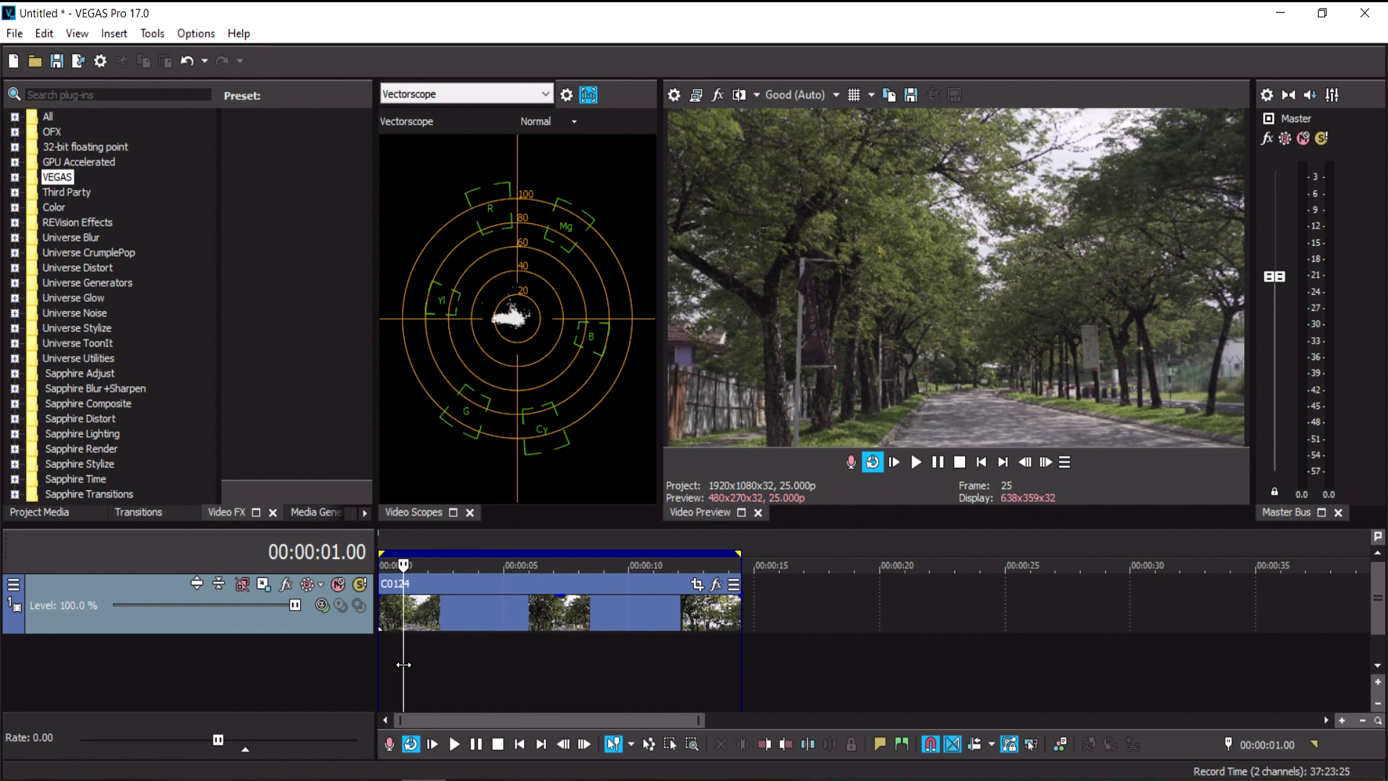
{"action": "left_click", "coordinate": [521, 609]}
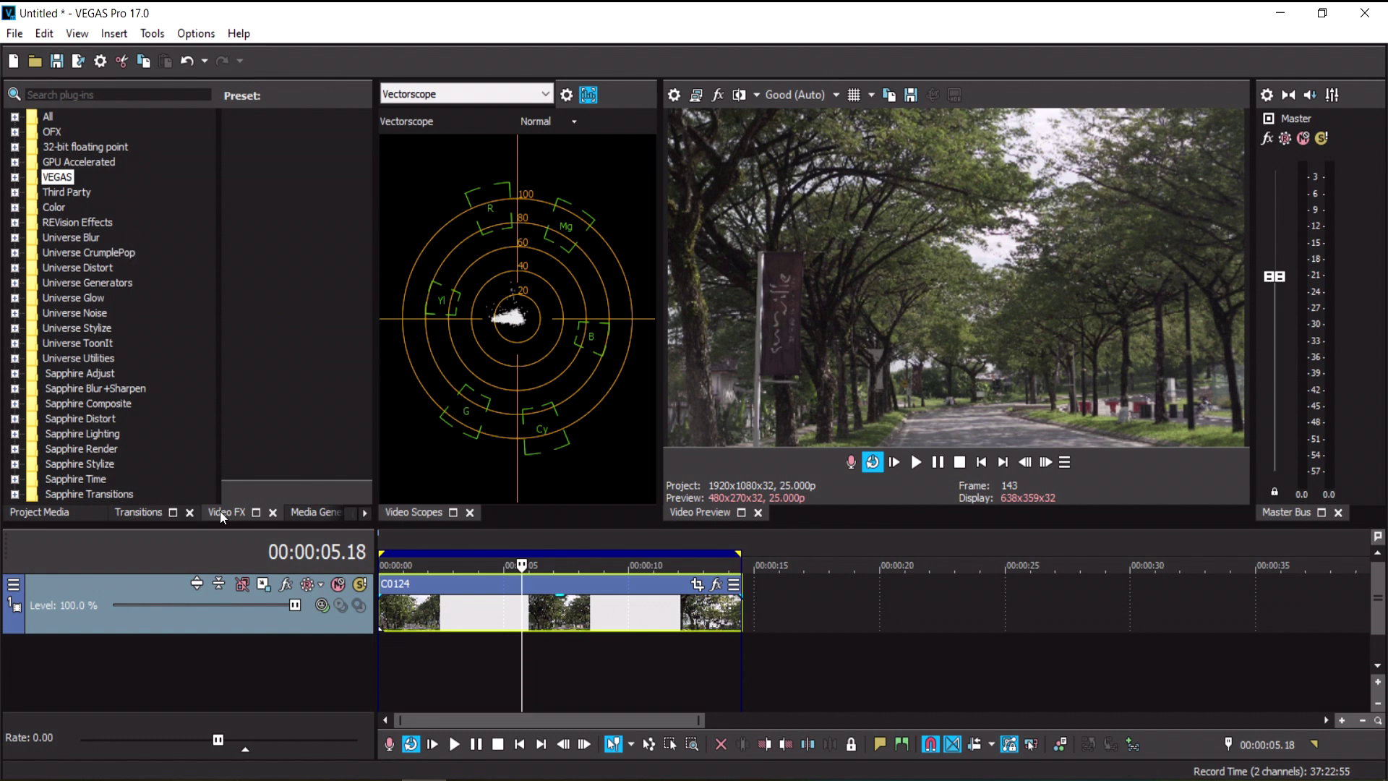
Step: Drag the VEGAS Video Stabilization preset onto clip C0124 and play it in the preview
{"action": "left_click", "coordinate": [15, 177]}
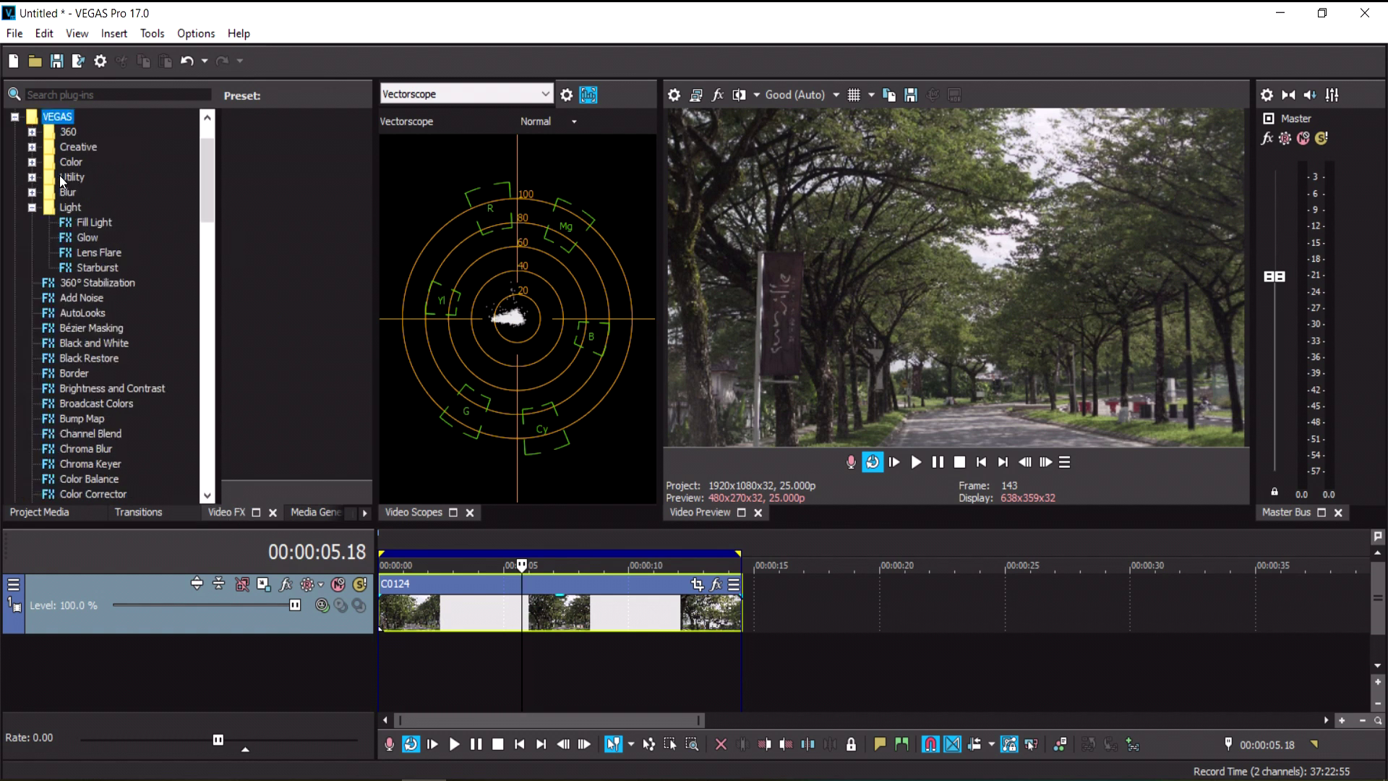
{"action": "scroll", "coordinate": [123, 269], "scroll_direction": "down", "scroll_amount": 15}
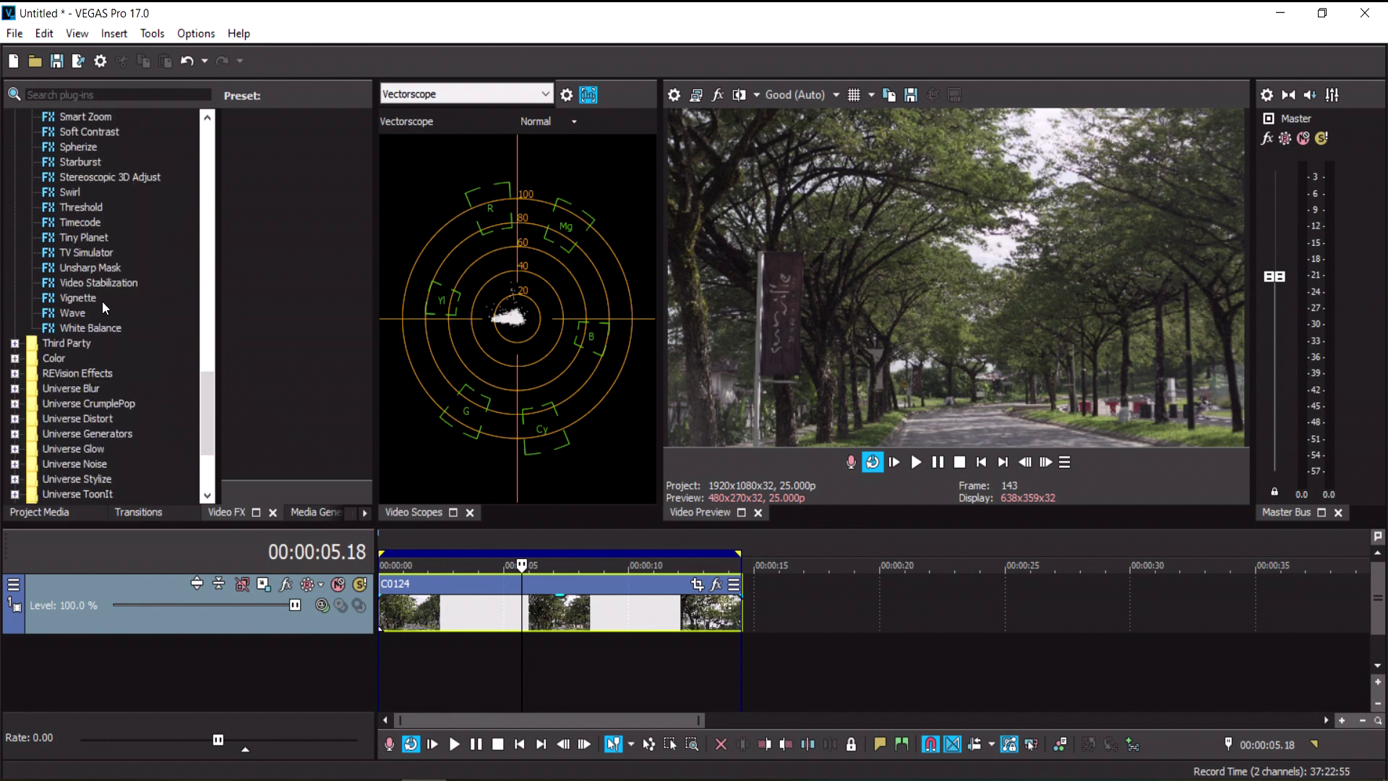
{"action": "left_click", "coordinate": [101, 283]}
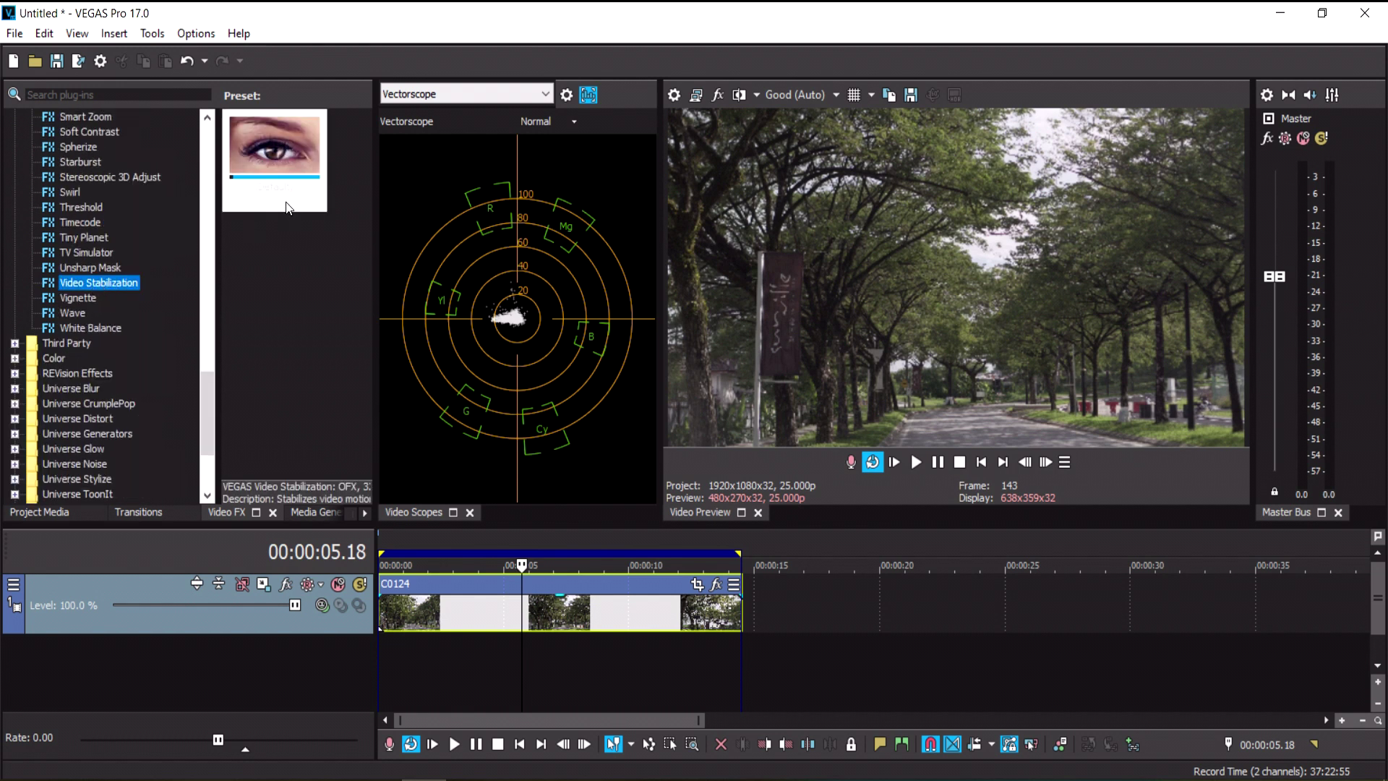
{"action": "left_click_drag", "start_coordinate": [278, 154], "coordinate": [464, 599]}
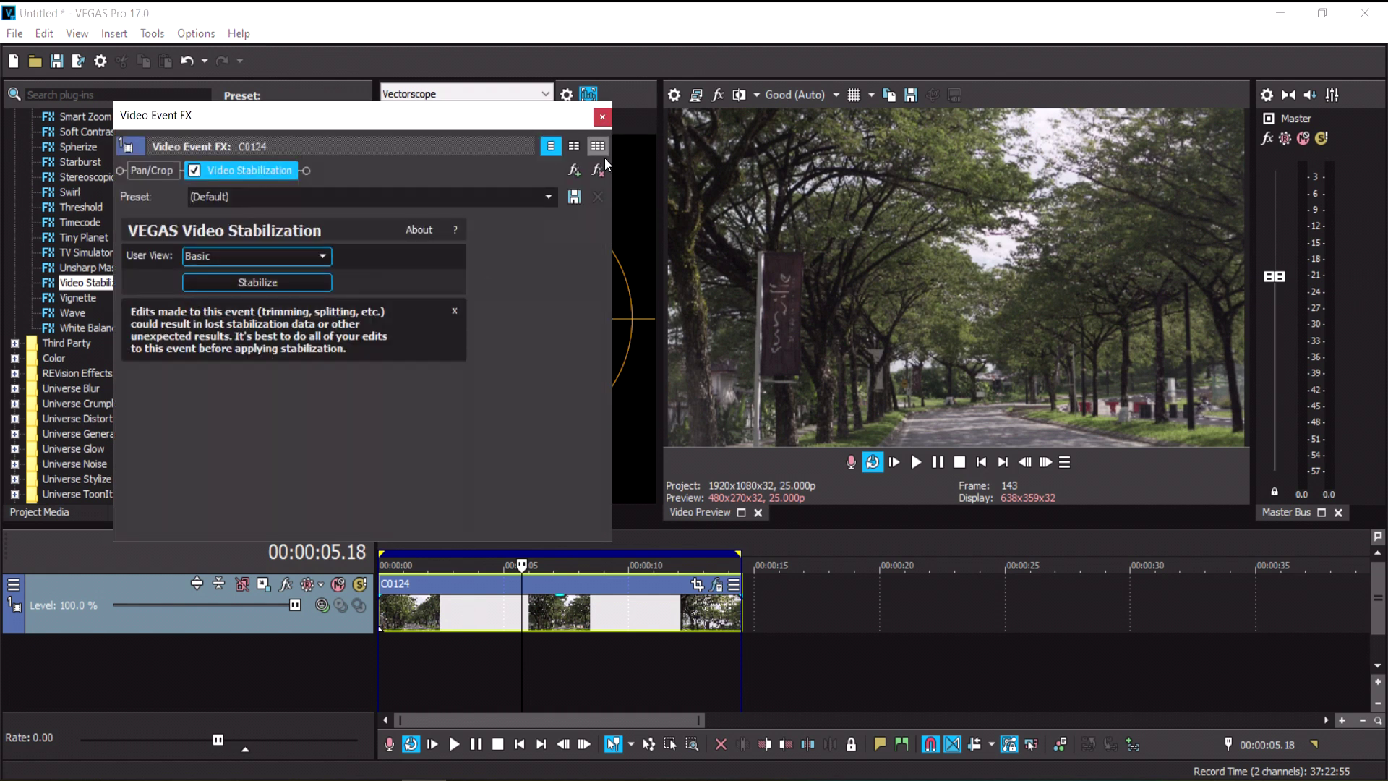
{"action": "left_click_drag", "start_coordinate": [522, 126], "coordinate": [472, 136]}
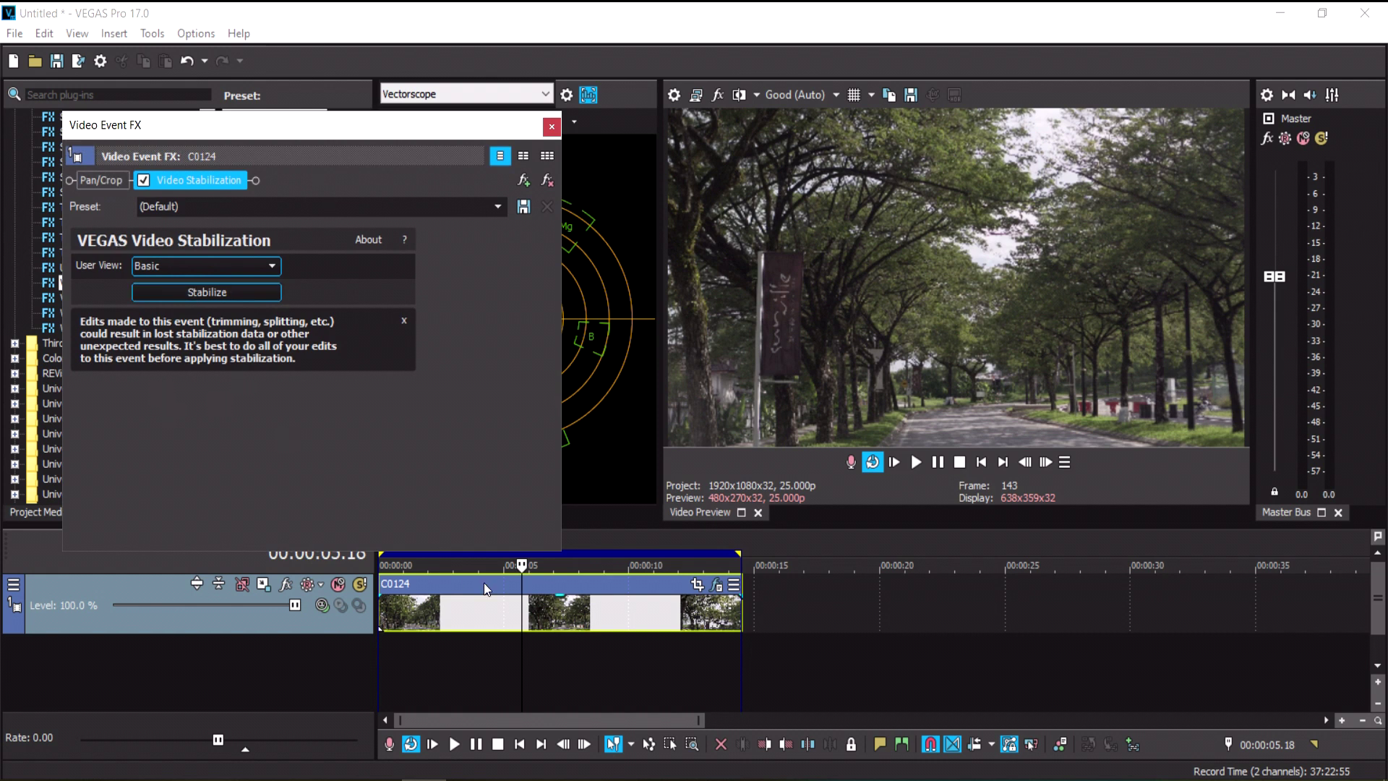
{"action": "key", "text": "space"}
{"action": "key", "text": "space"}
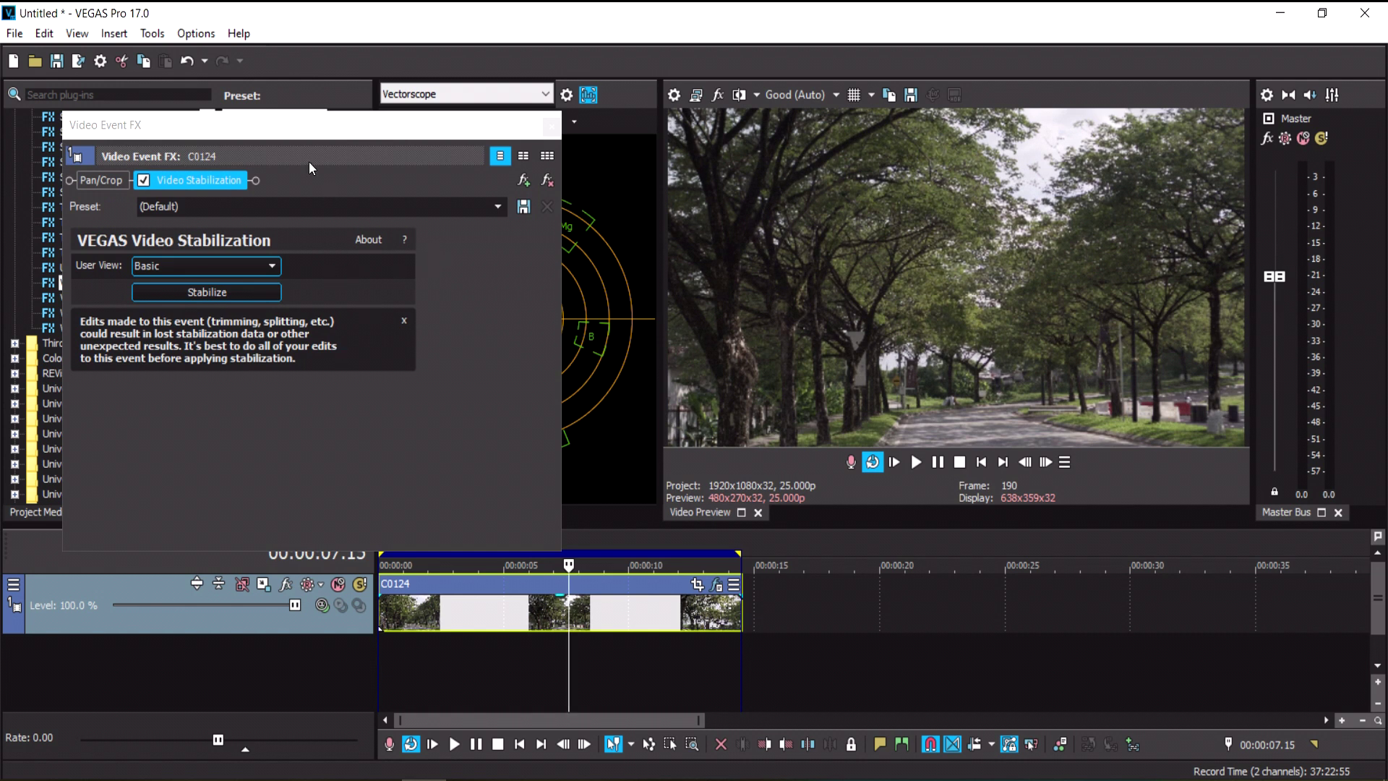
Step: Remove Video Stabilization from C0124's Video Event FX and close that window
{"action": "left_click_drag", "start_coordinate": [382, 166], "coordinate": [411, 194]}
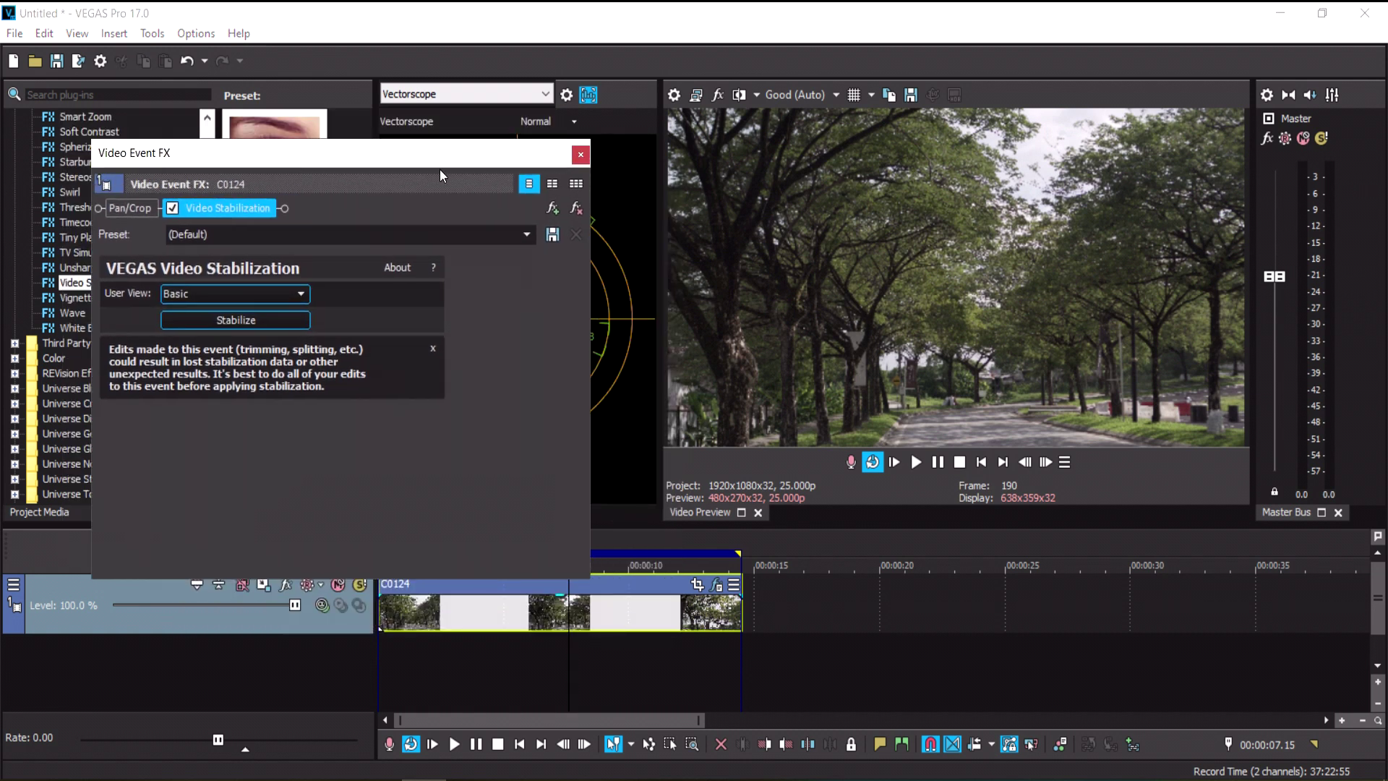
{"action": "left_click", "coordinate": [575, 208]}
{"action": "left_click", "coordinate": [580, 154]}
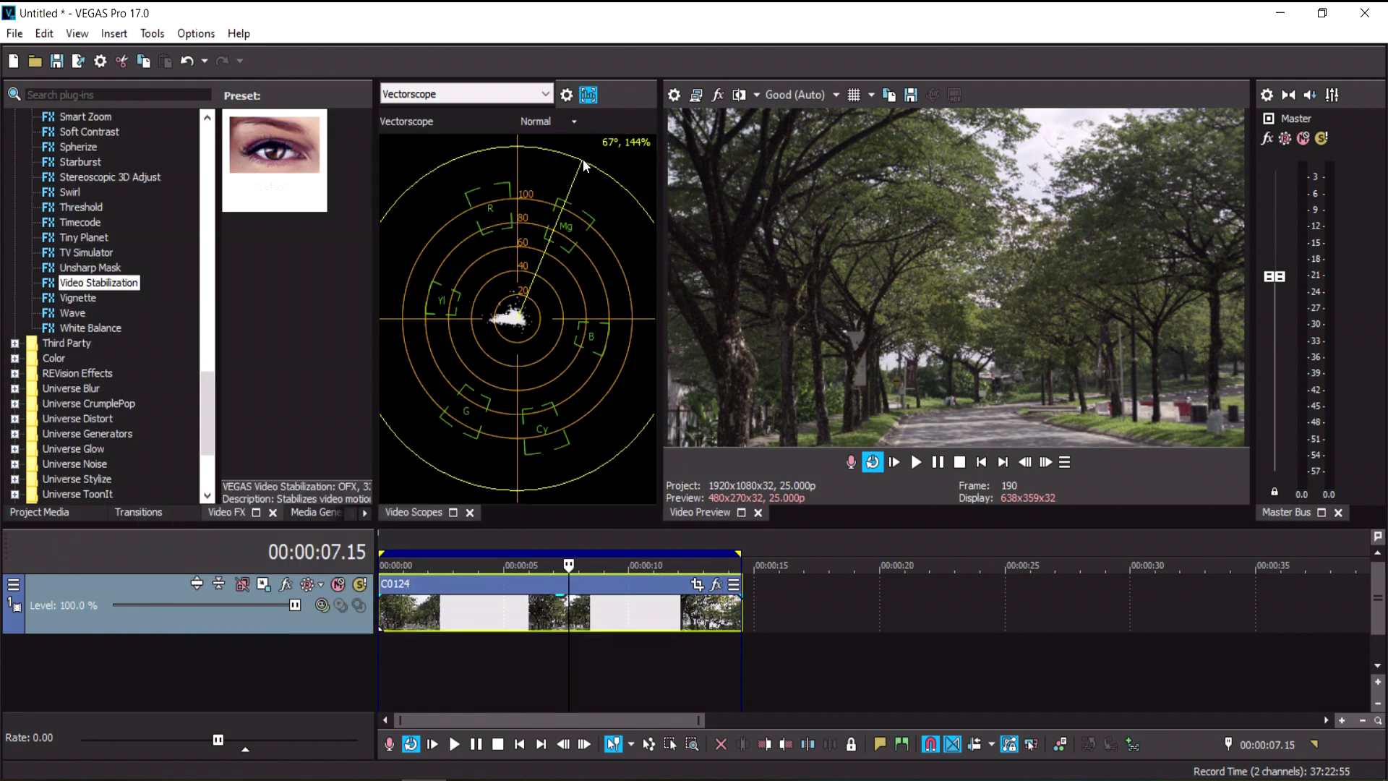
Step: Move the playhead back to 00:00:03.22
{"action": "left_click", "coordinate": [515, 600]}
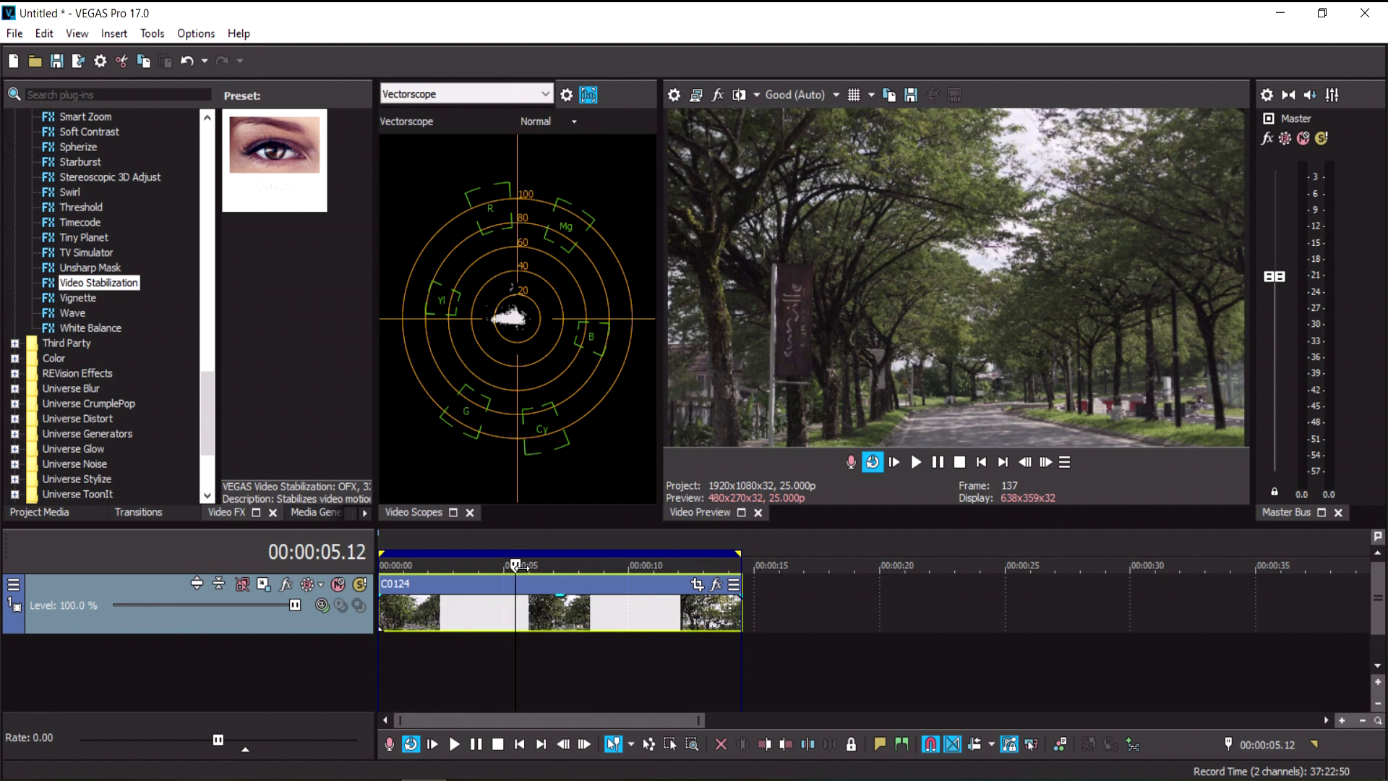
{"action": "left_click_drag", "start_coordinate": [514, 565], "coordinate": [499, 565]}
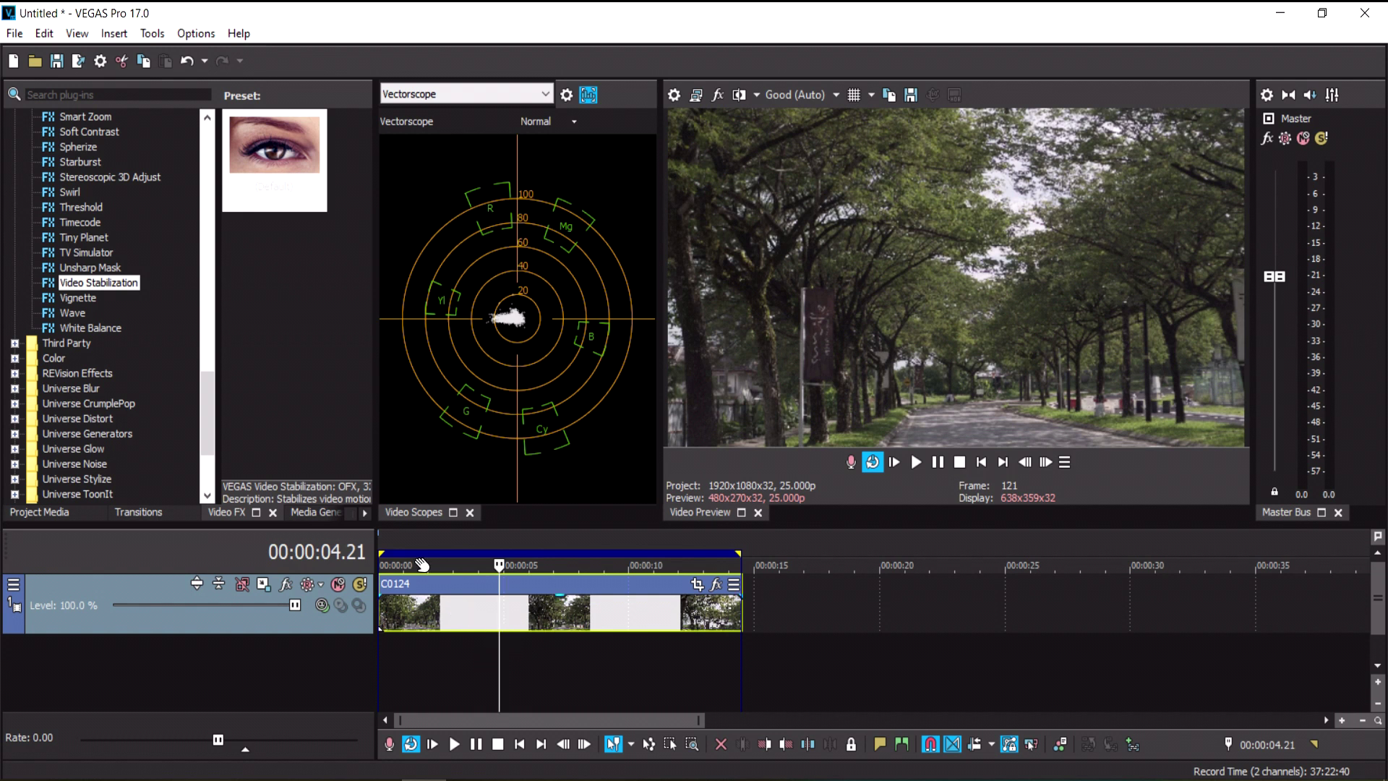
{"action": "left_click", "coordinate": [475, 606]}
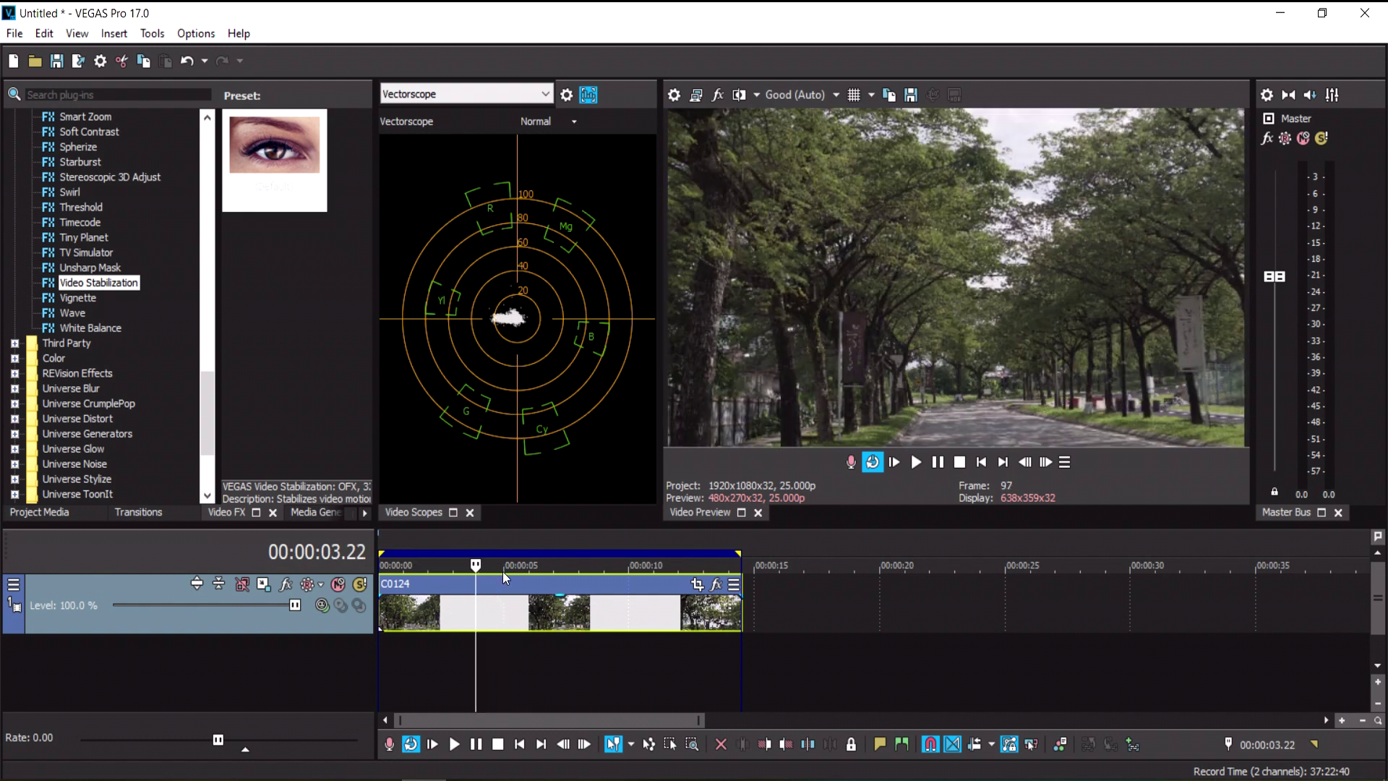
{"action": "left_click", "coordinate": [153, 34]}
Step: Add VEGAS Video Stabilization to the Media FX chain of C0124.MP4 and confirm
{"action": "mouse_move", "coordinate": [184, 73]}
{"action": "left_click", "coordinate": [434, 76]}
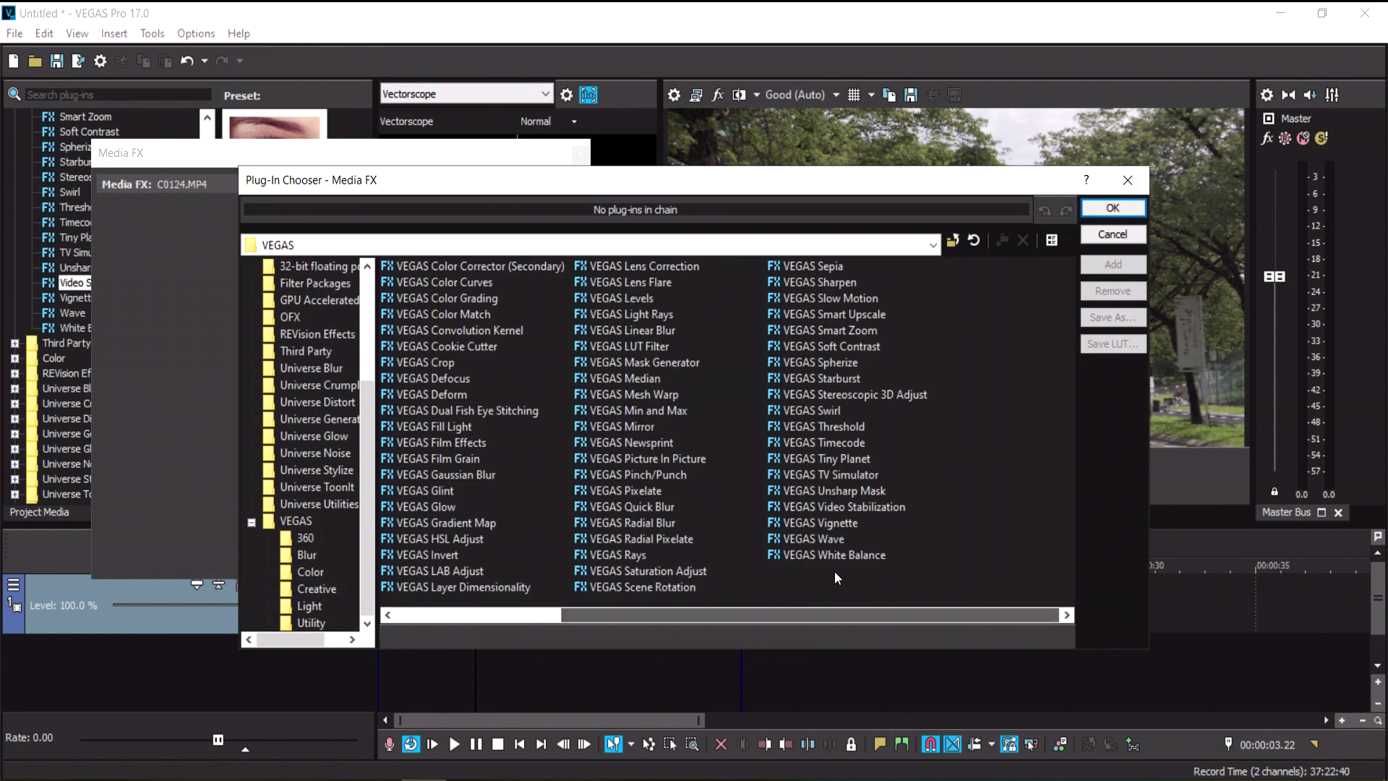
{"action": "left_click", "coordinate": [860, 506]}
{"action": "left_click", "coordinate": [1114, 261]}
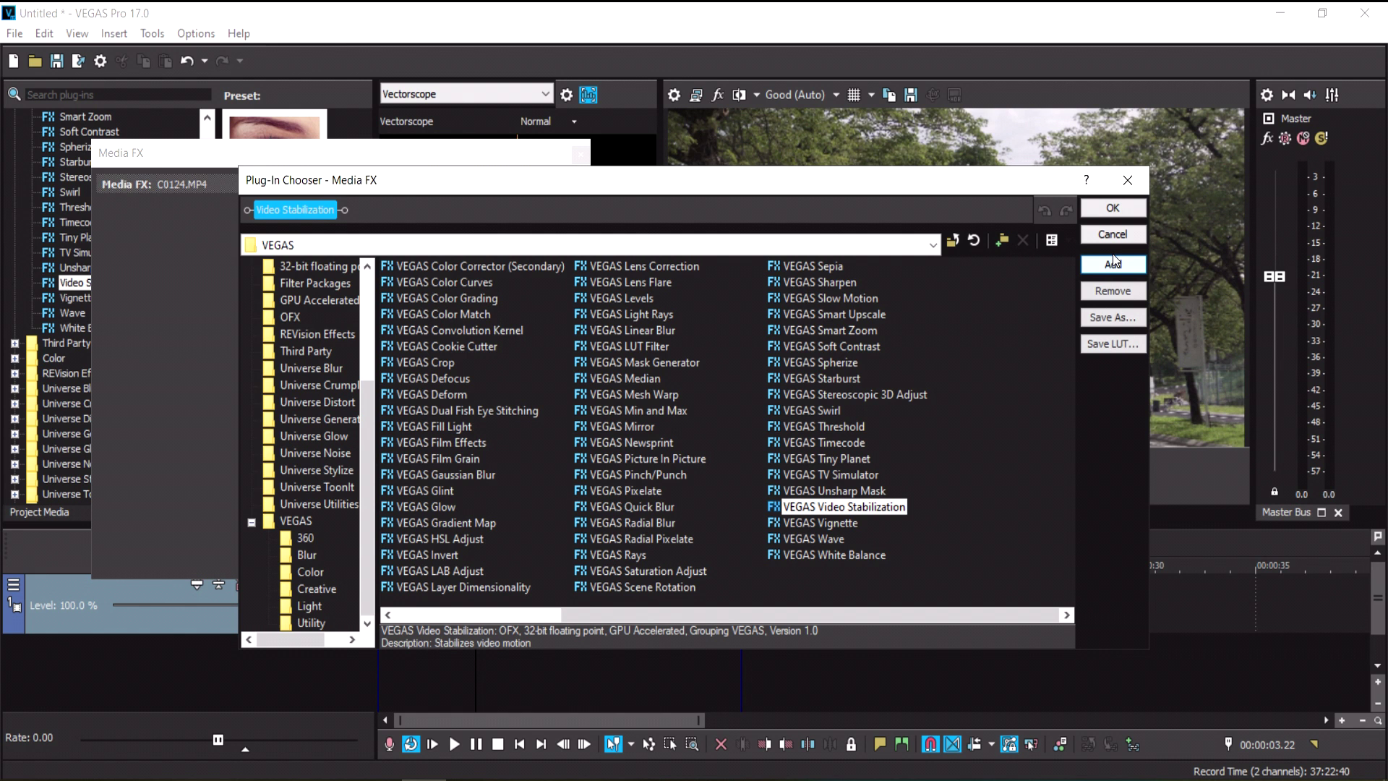
{"action": "left_click", "coordinate": [1113, 207]}
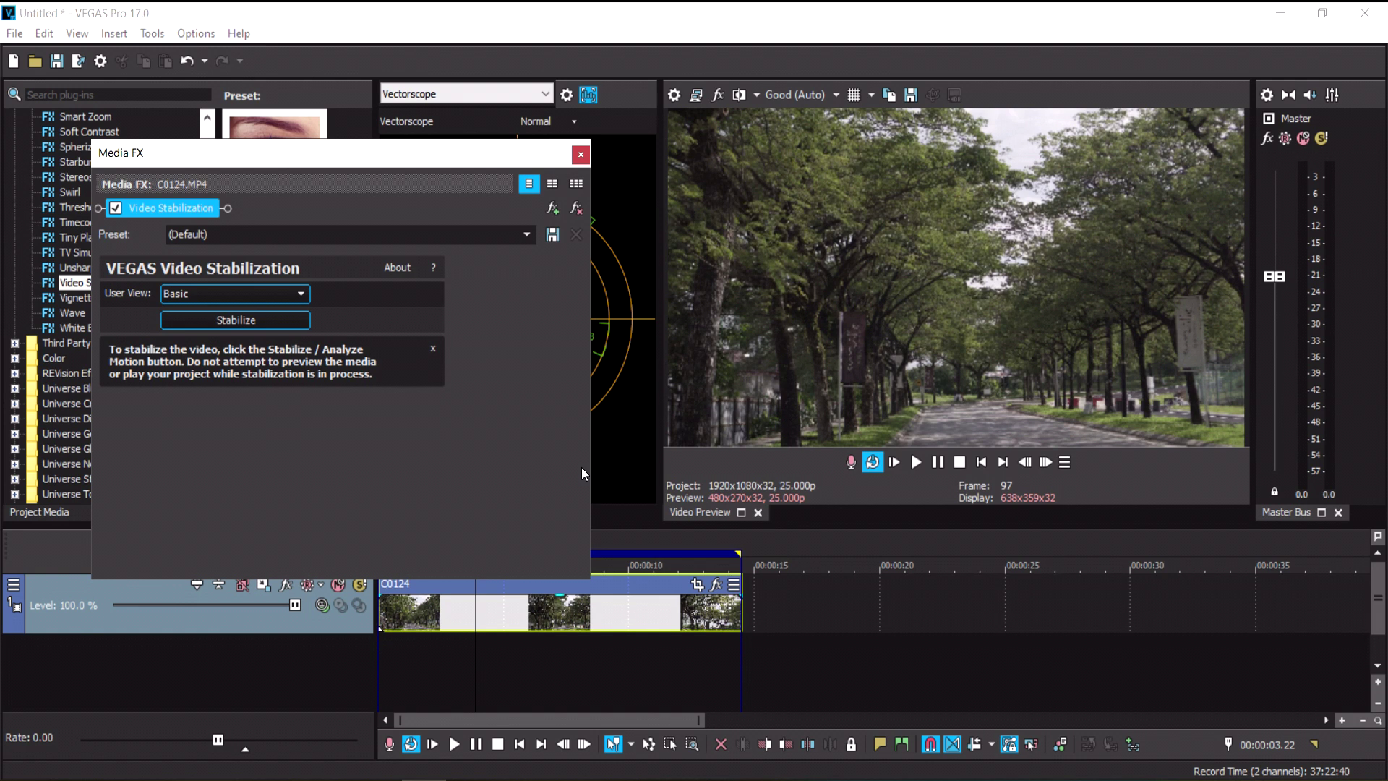
Step: Switch the stabilizer User View from Professional to Expert and back to Professional
{"action": "left_click_drag", "start_coordinate": [382, 165], "coordinate": [434, 176]}
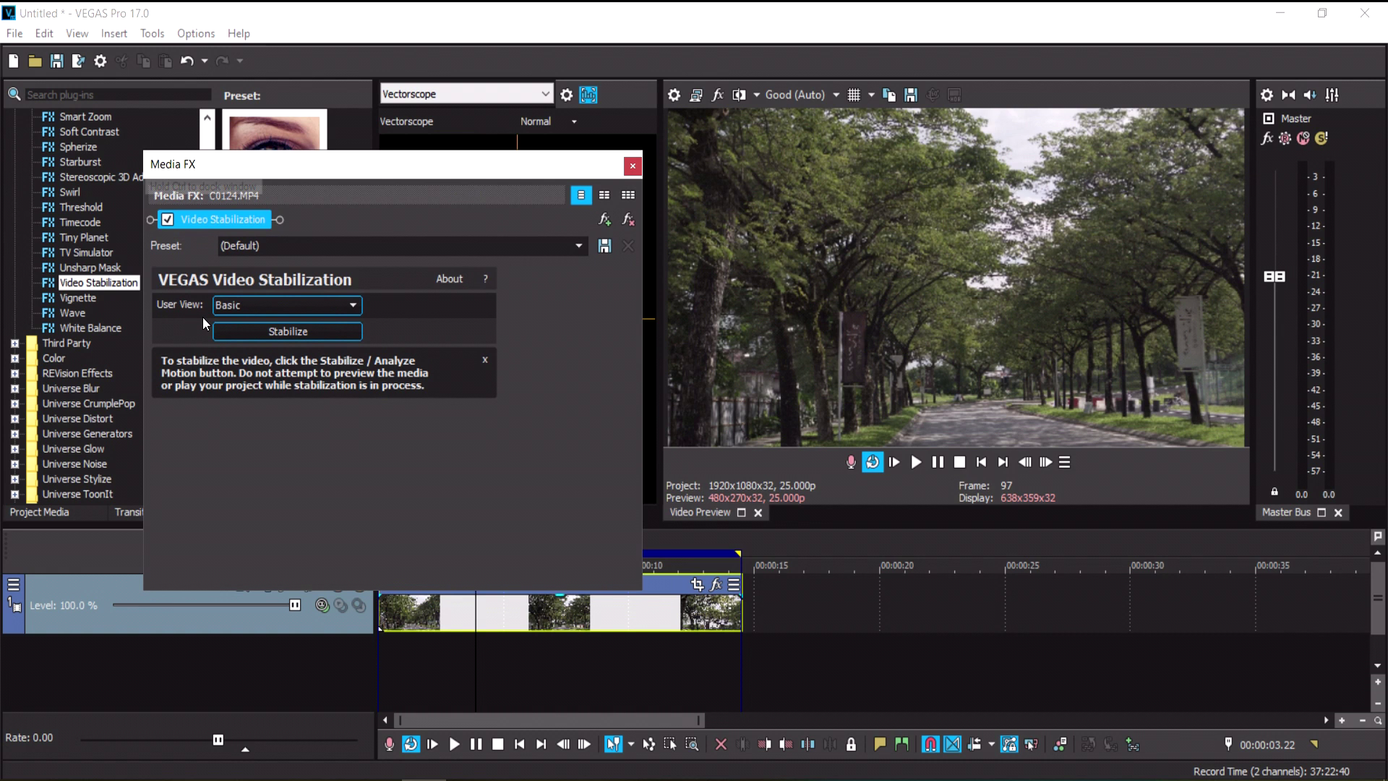
{"action": "left_click", "coordinate": [266, 306]}
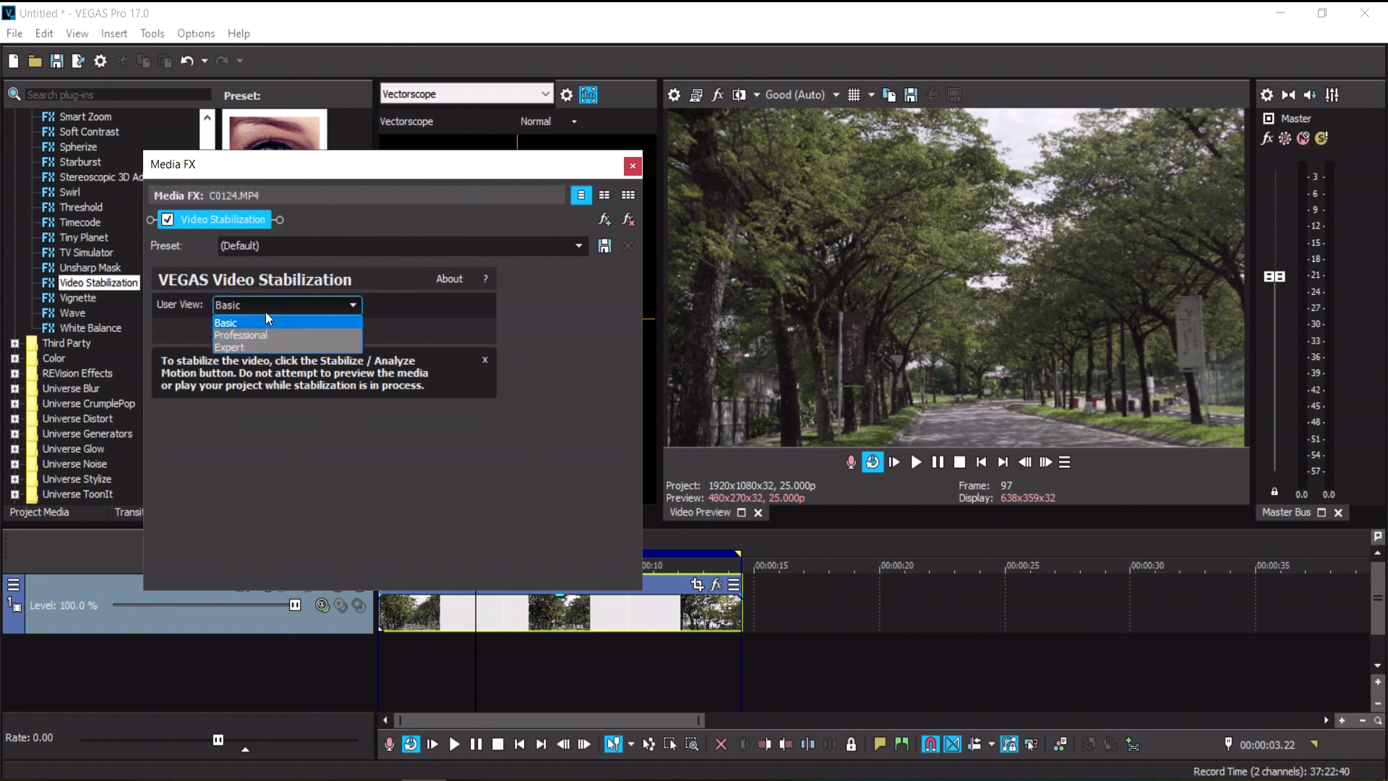
{"action": "left_click", "coordinate": [262, 335]}
{"action": "left_click", "coordinate": [304, 305]}
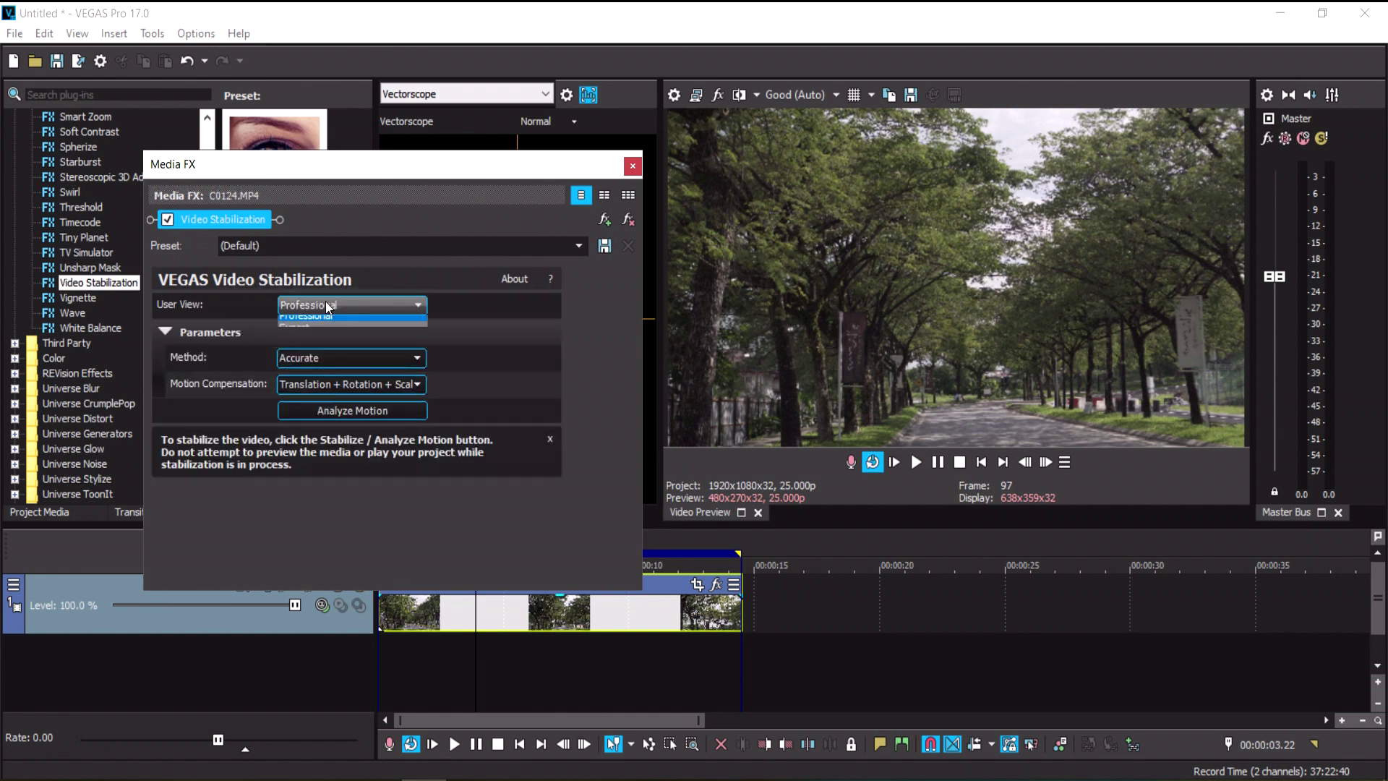
{"action": "left_click", "coordinate": [307, 346]}
{"action": "left_click", "coordinate": [386, 306]}
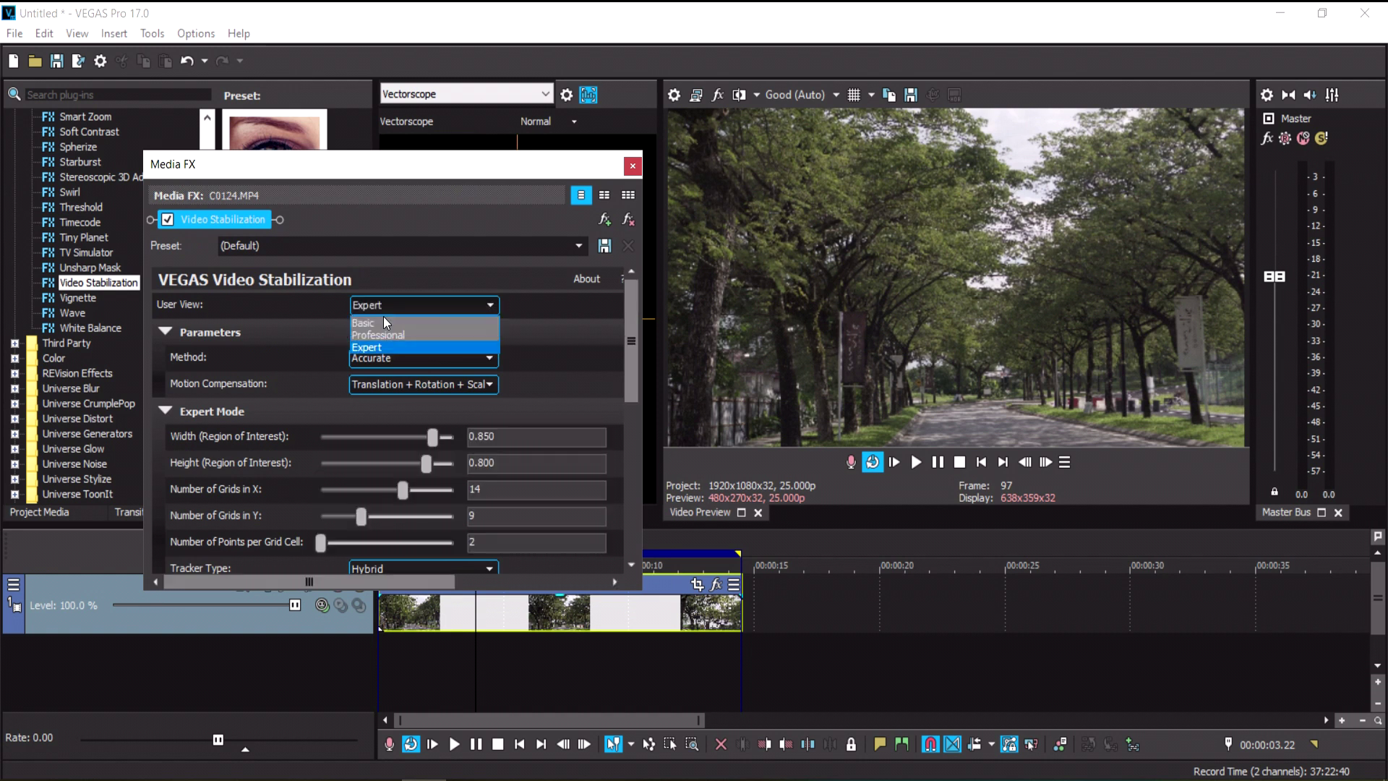
{"action": "left_click", "coordinate": [385, 336]}
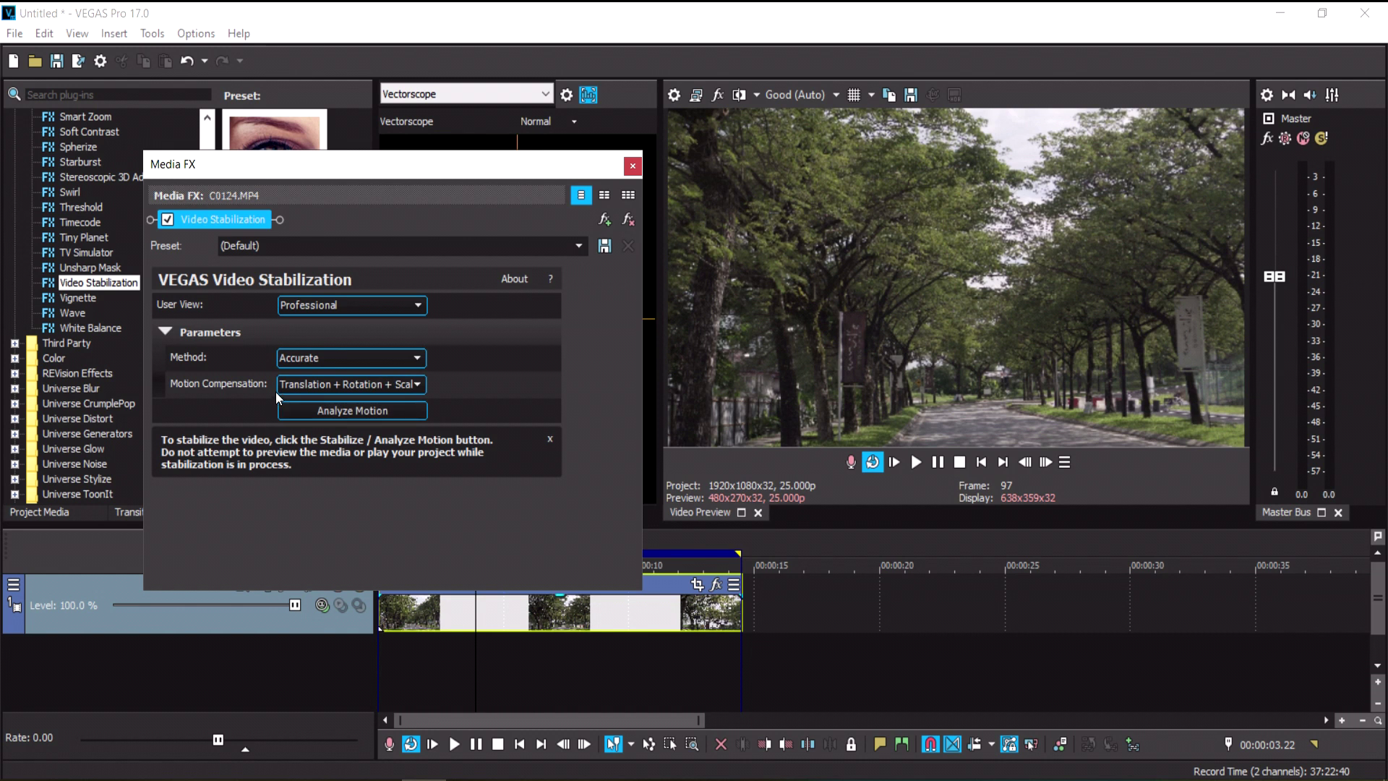
Step: Check the Expert view again, return to Professional, and expand the Method choices
{"action": "left_click", "coordinate": [325, 310]}
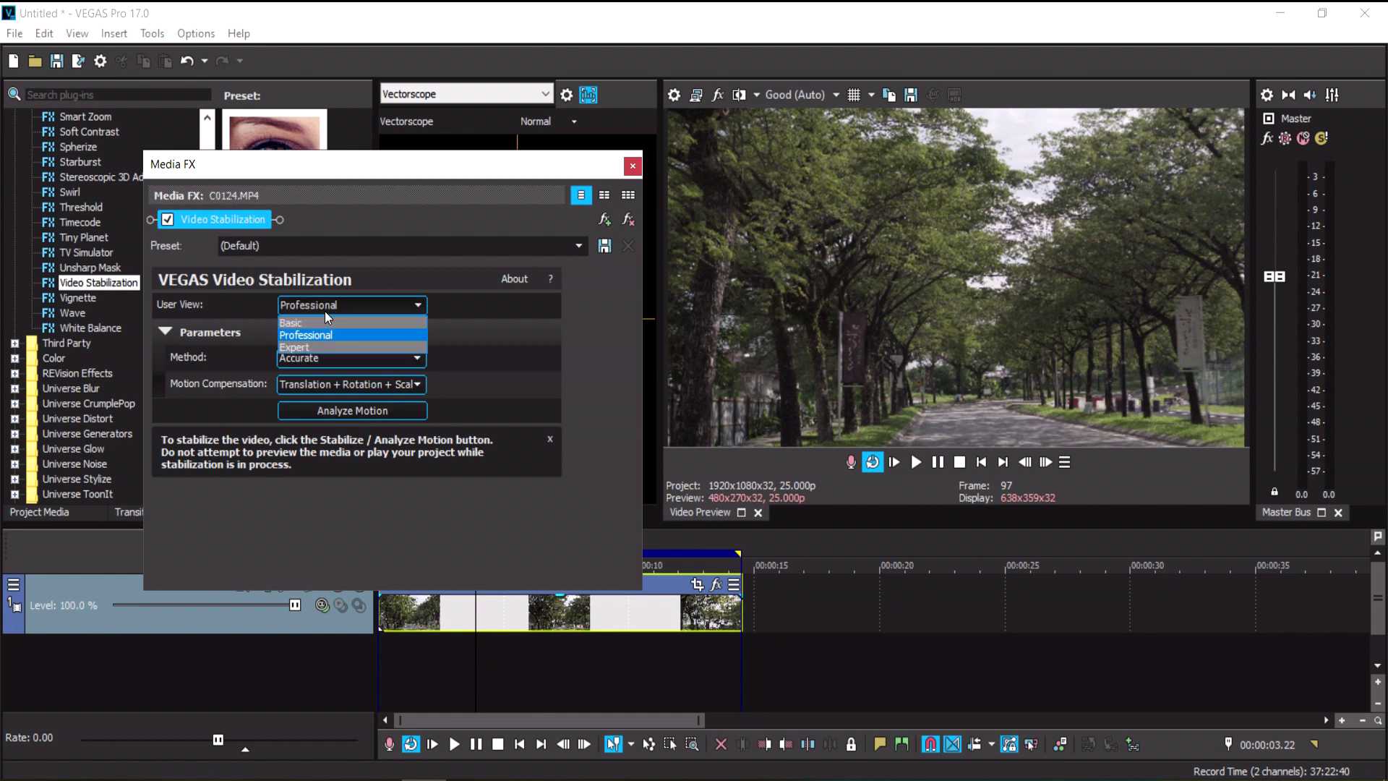
{"action": "left_click", "coordinate": [331, 346]}
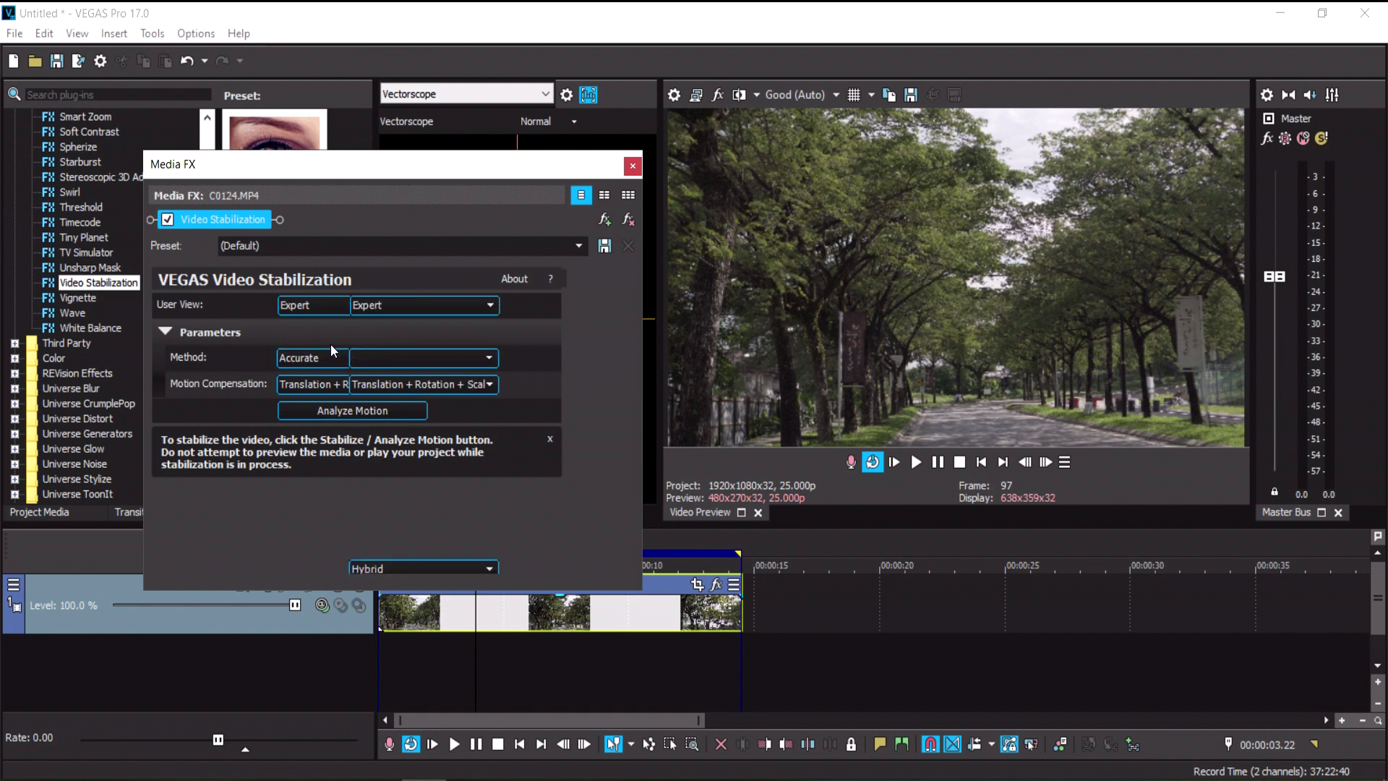
{"action": "mouse_move", "coordinate": [631, 364]}
{"action": "left_mouse_down"}
{"action": "mouse_move", "coordinate": [616, 509]}
{"action": "mouse_move", "coordinate": [630, 387]}
{"action": "left_mouse_up"}
{"action": "left_click", "coordinate": [416, 303]}
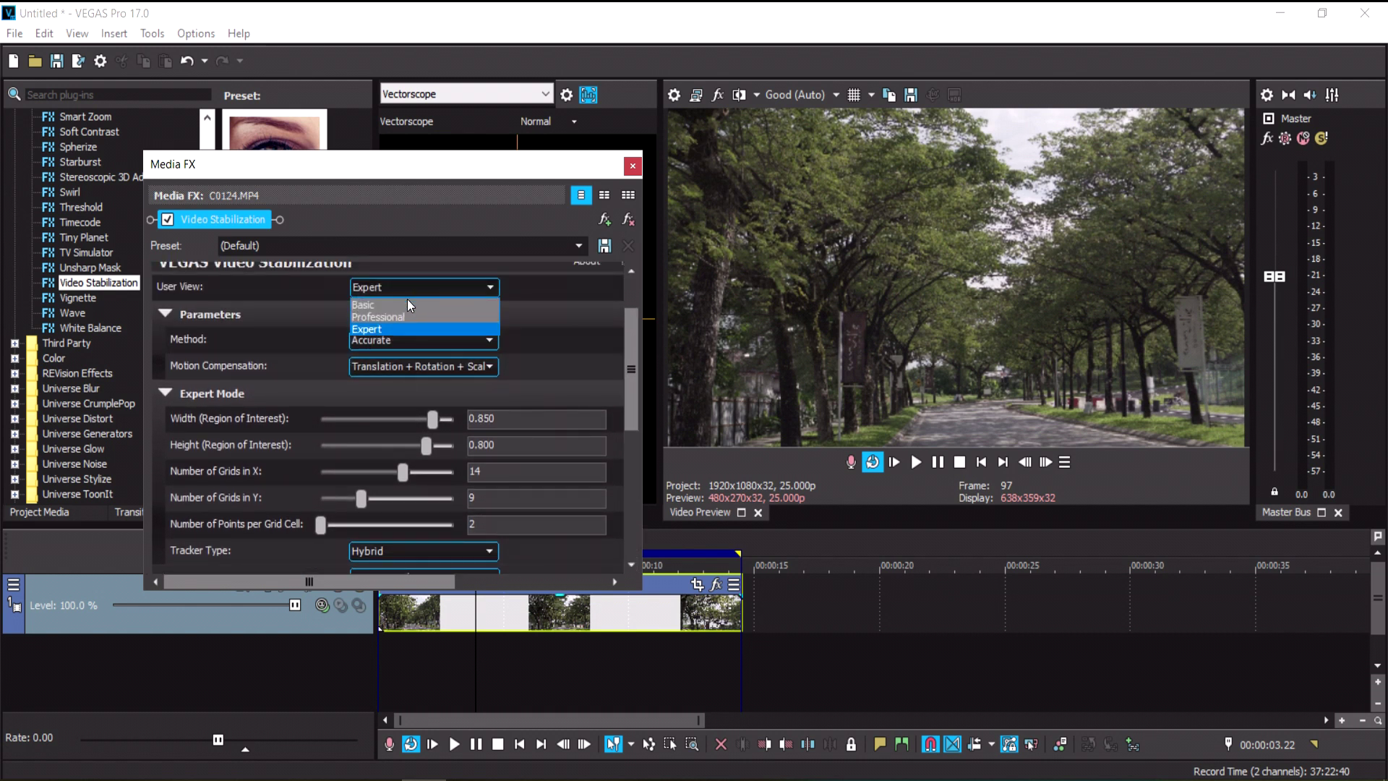
{"action": "left_click", "coordinate": [392, 314]}
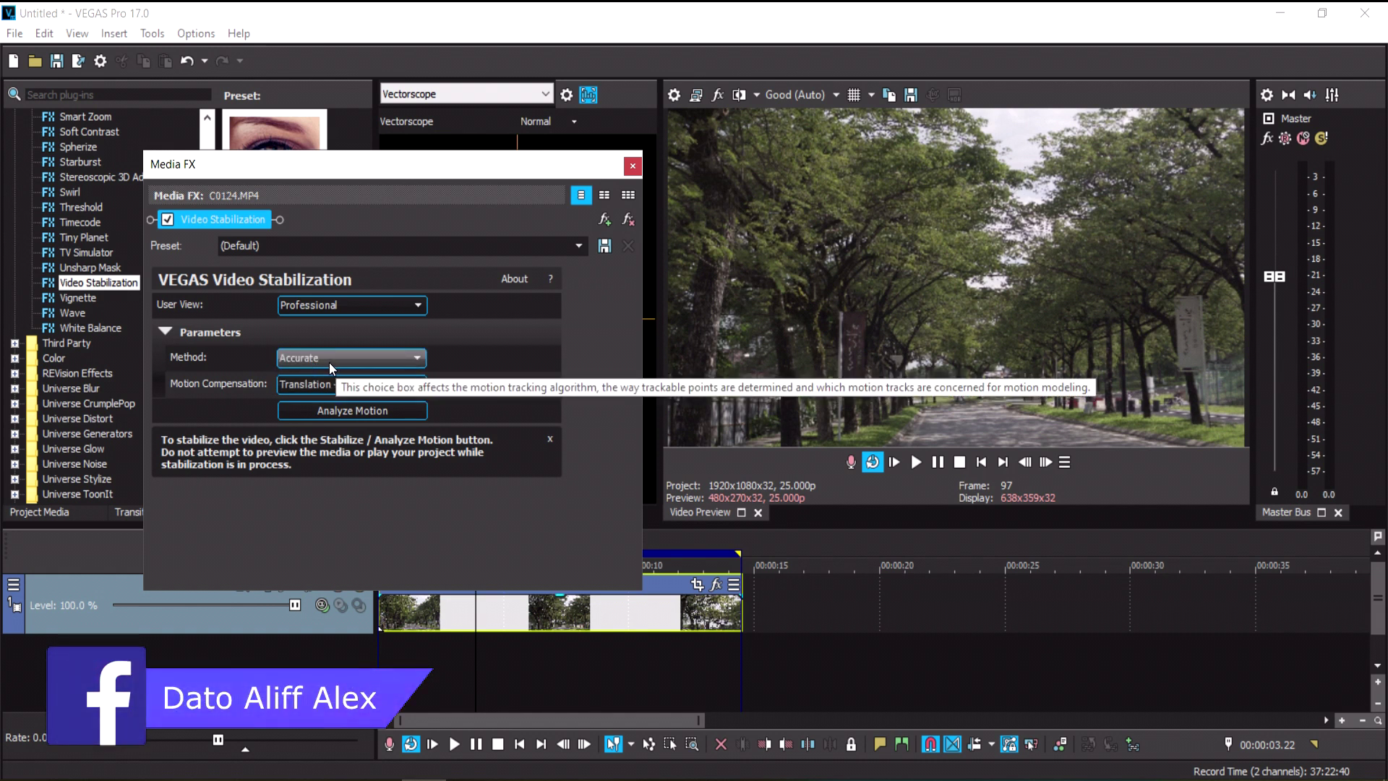
{"action": "key", "text": "Down"}
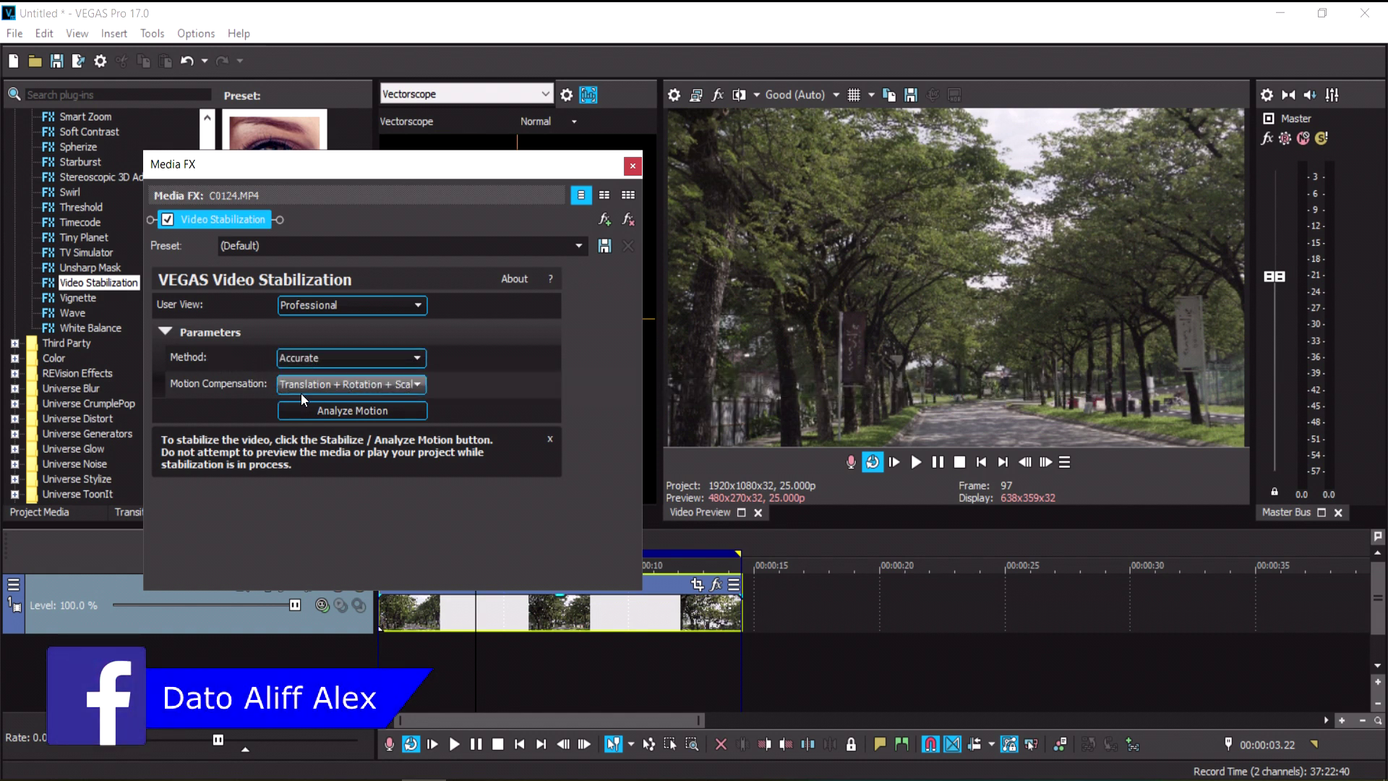
{"action": "left_click", "coordinate": [357, 356]}
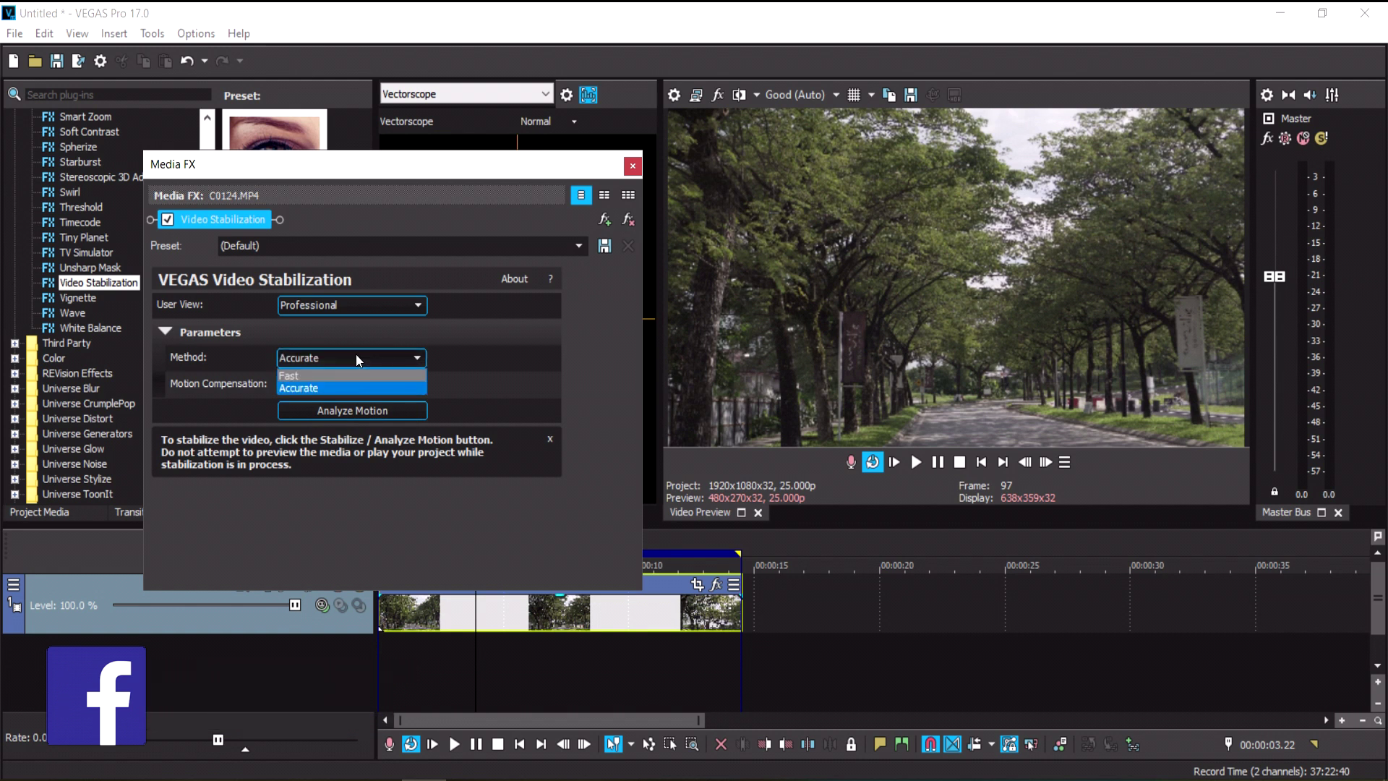
Step: Keep the Accurate analysis method and set Motion Compensation to Warp
{"action": "left_click", "coordinate": [312, 390]}
{"action": "left_click_drag", "start_coordinate": [533, 174], "coordinate": [489, 129]}
{"action": "left_click", "coordinate": [350, 314]}
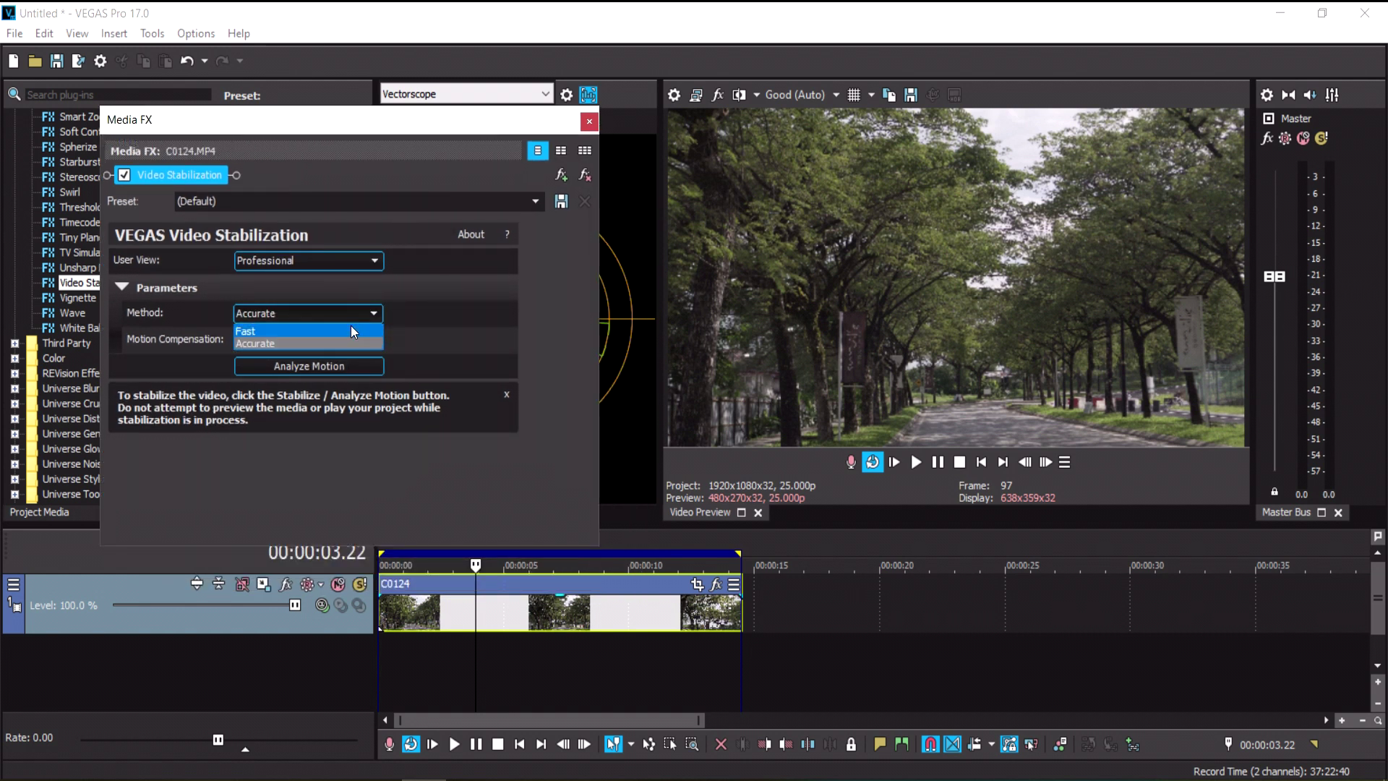
{"action": "left_click", "coordinate": [332, 340]}
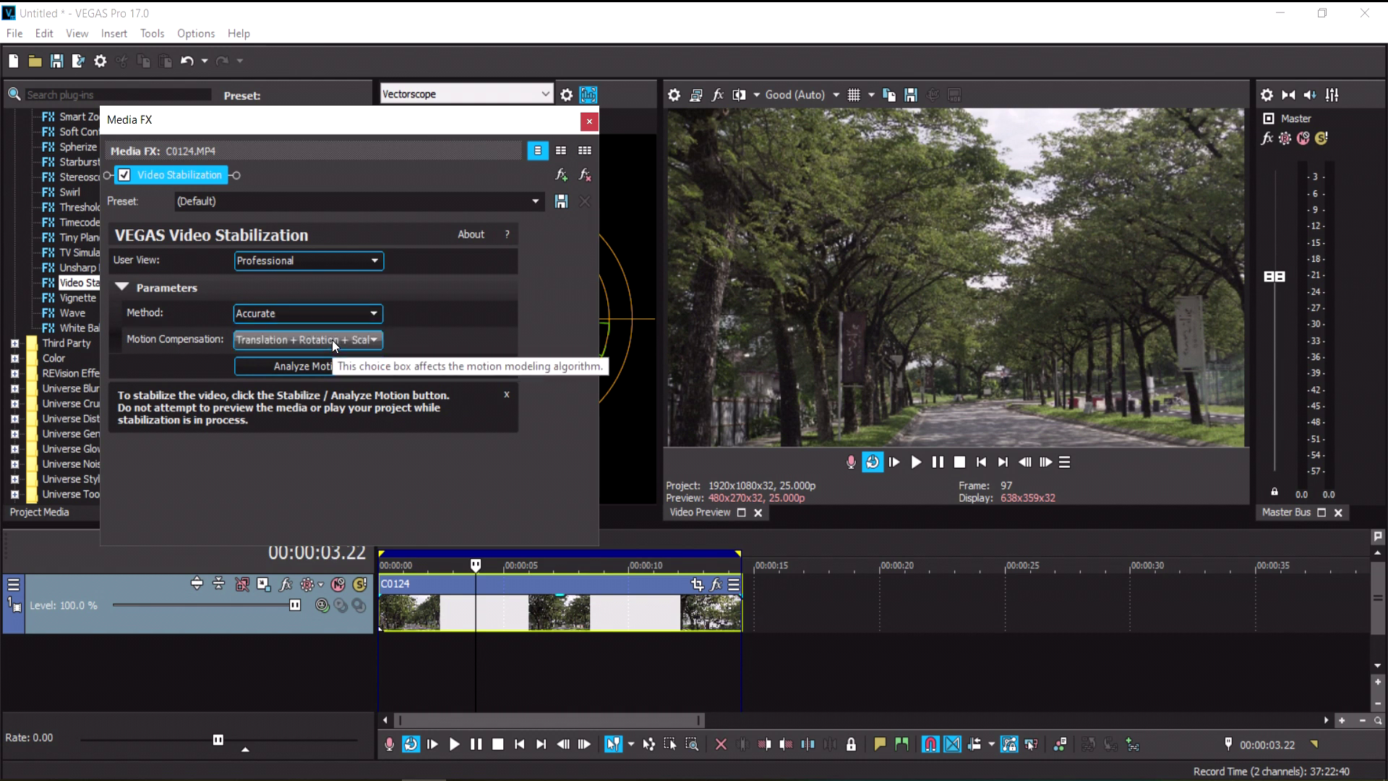
{"action": "left_click", "coordinate": [337, 316]}
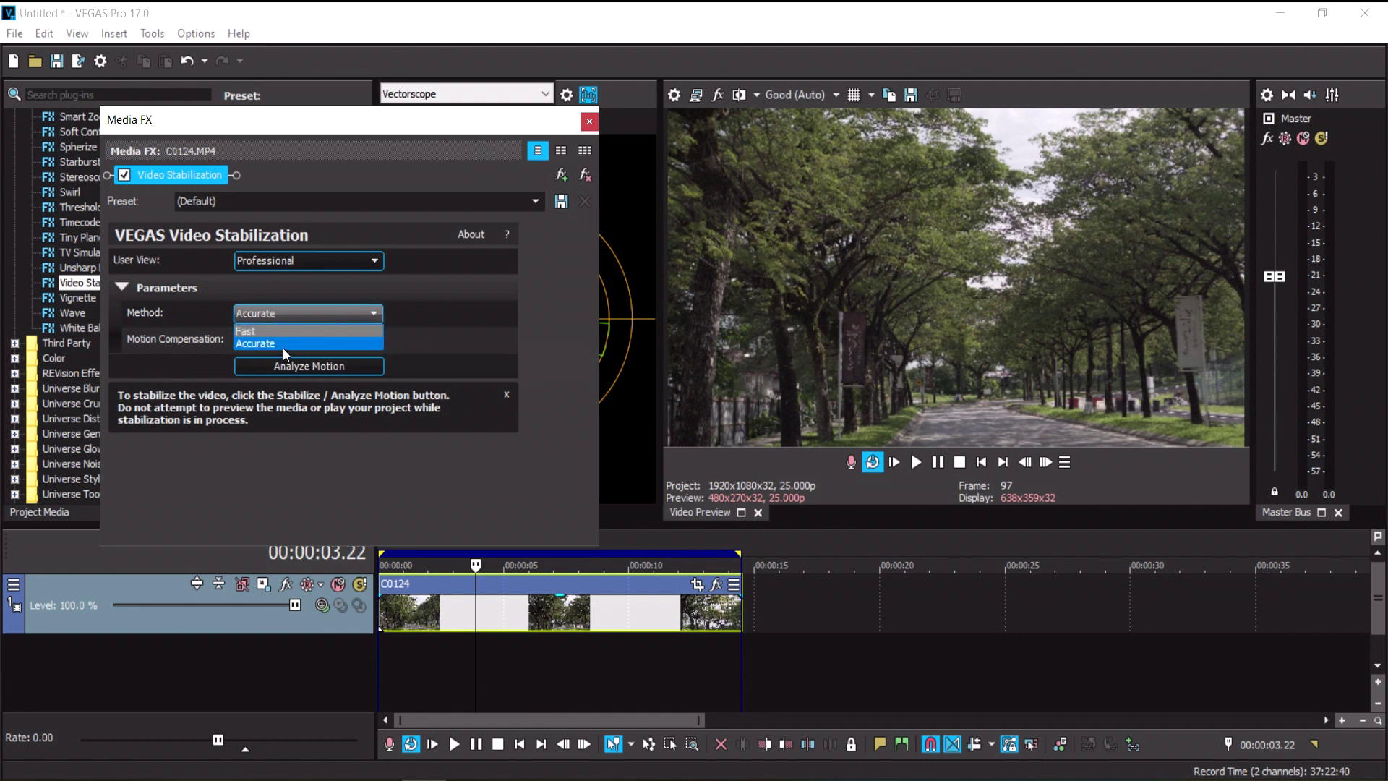
{"action": "left_click", "coordinate": [284, 348]}
{"action": "left_click", "coordinate": [313, 339]}
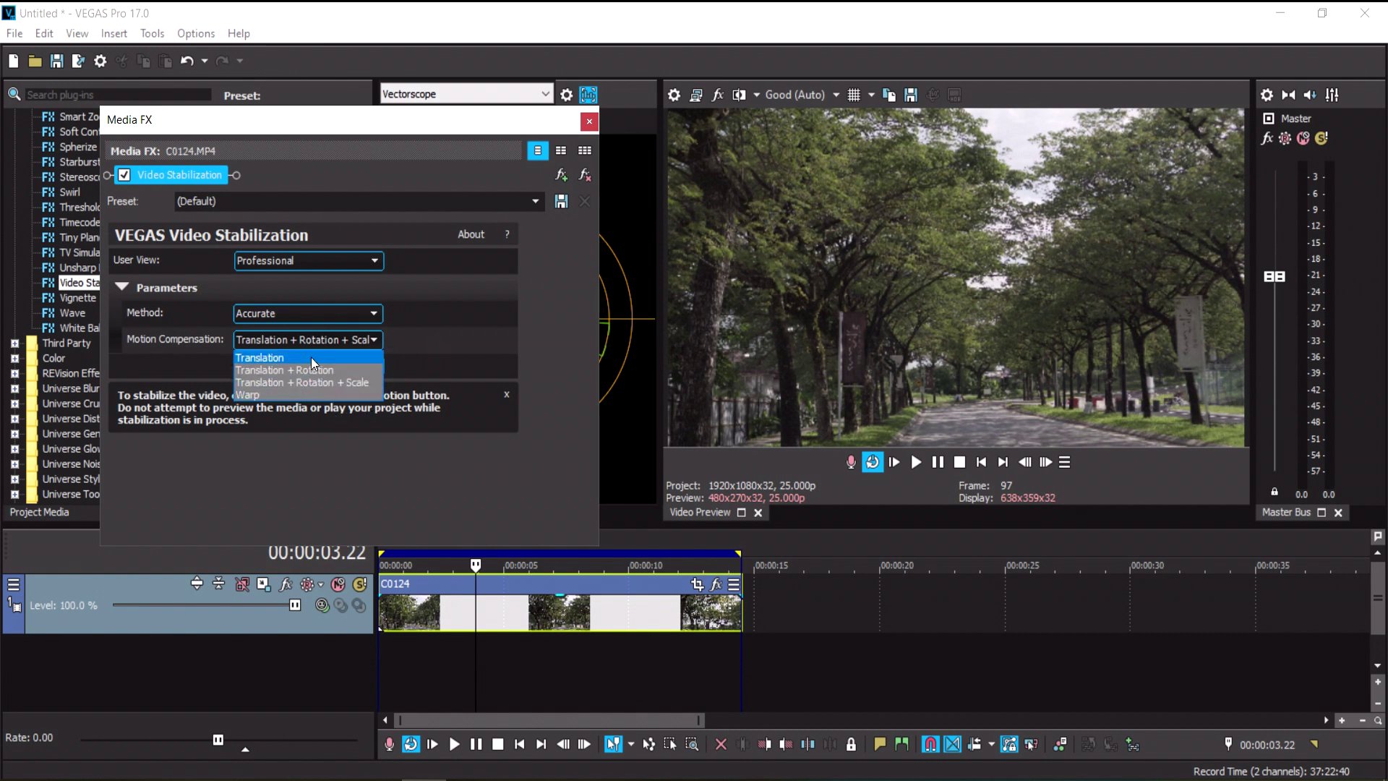
{"action": "left_click", "coordinate": [313, 396]}
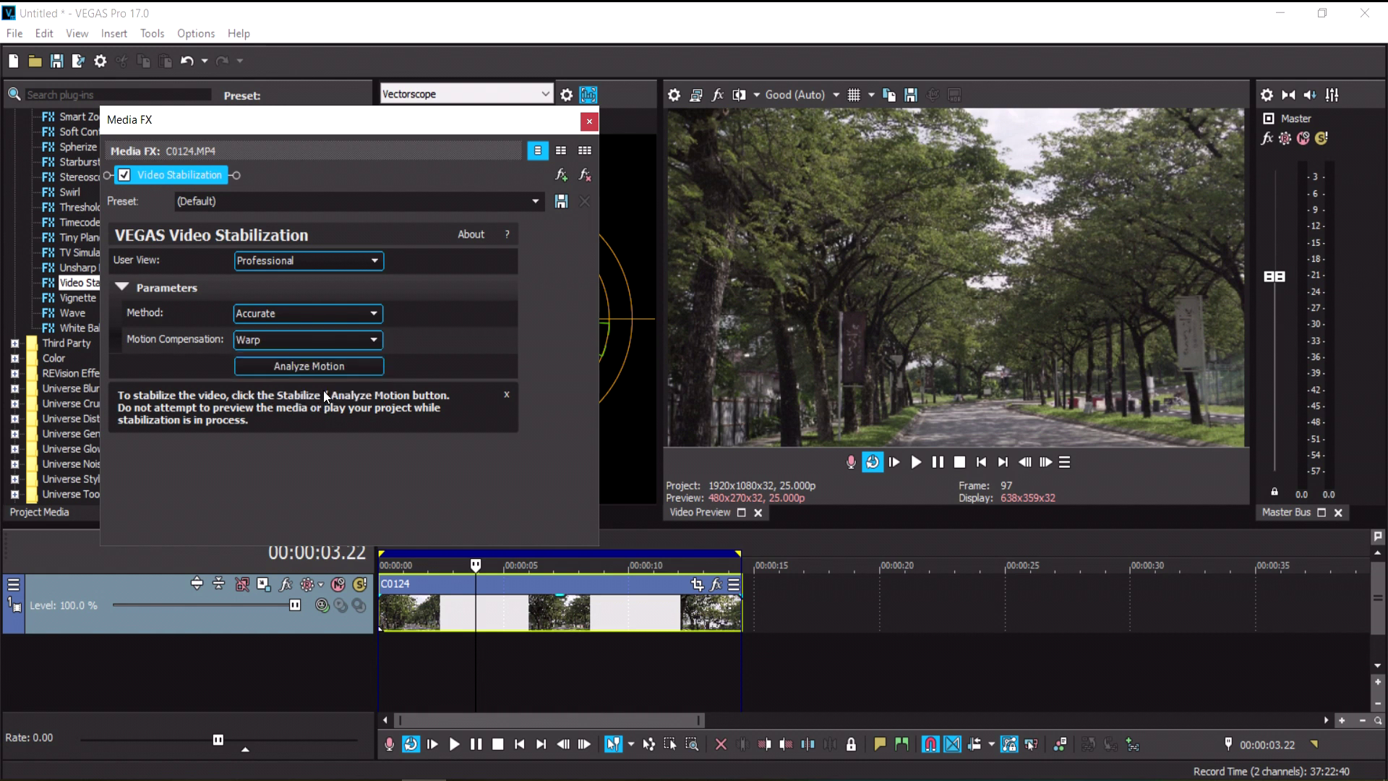
Step: Run Analyze Motion on C0124.MP4 to stabilize it with Smooth motion
{"action": "left_click", "coordinate": [287, 367]}
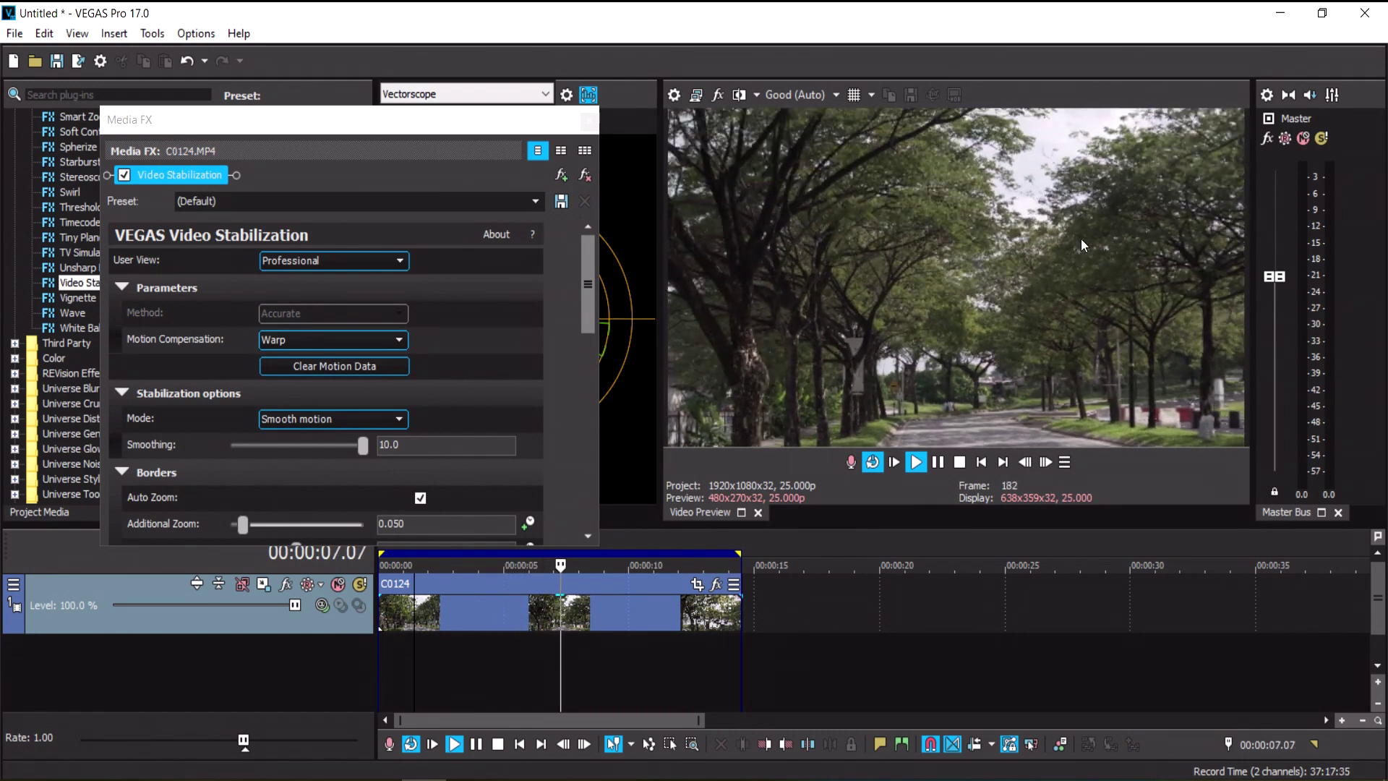
{"action": "left_click_drag", "start_coordinate": [487, 119], "coordinate": [473, 103]}
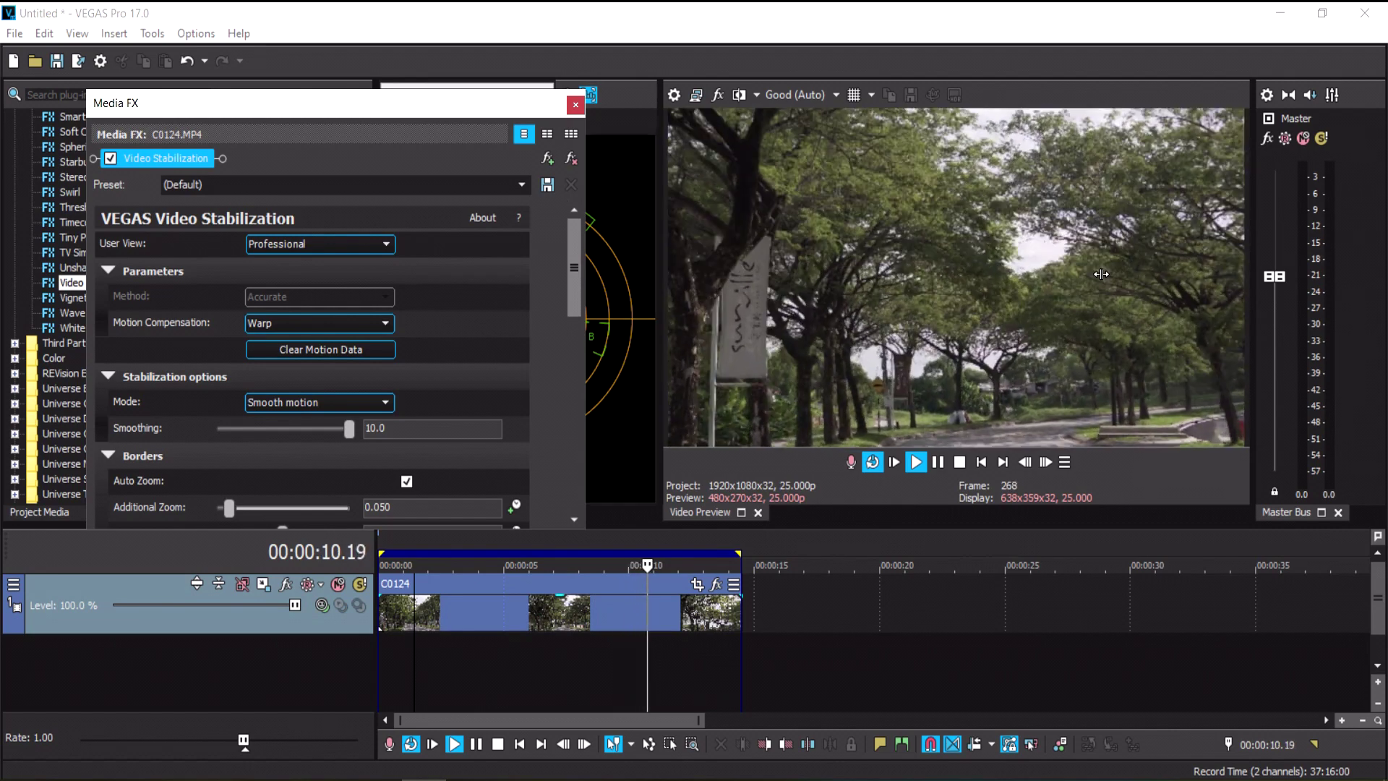
{"action": "left_click_drag", "start_coordinate": [578, 262], "coordinate": [578, 290]}
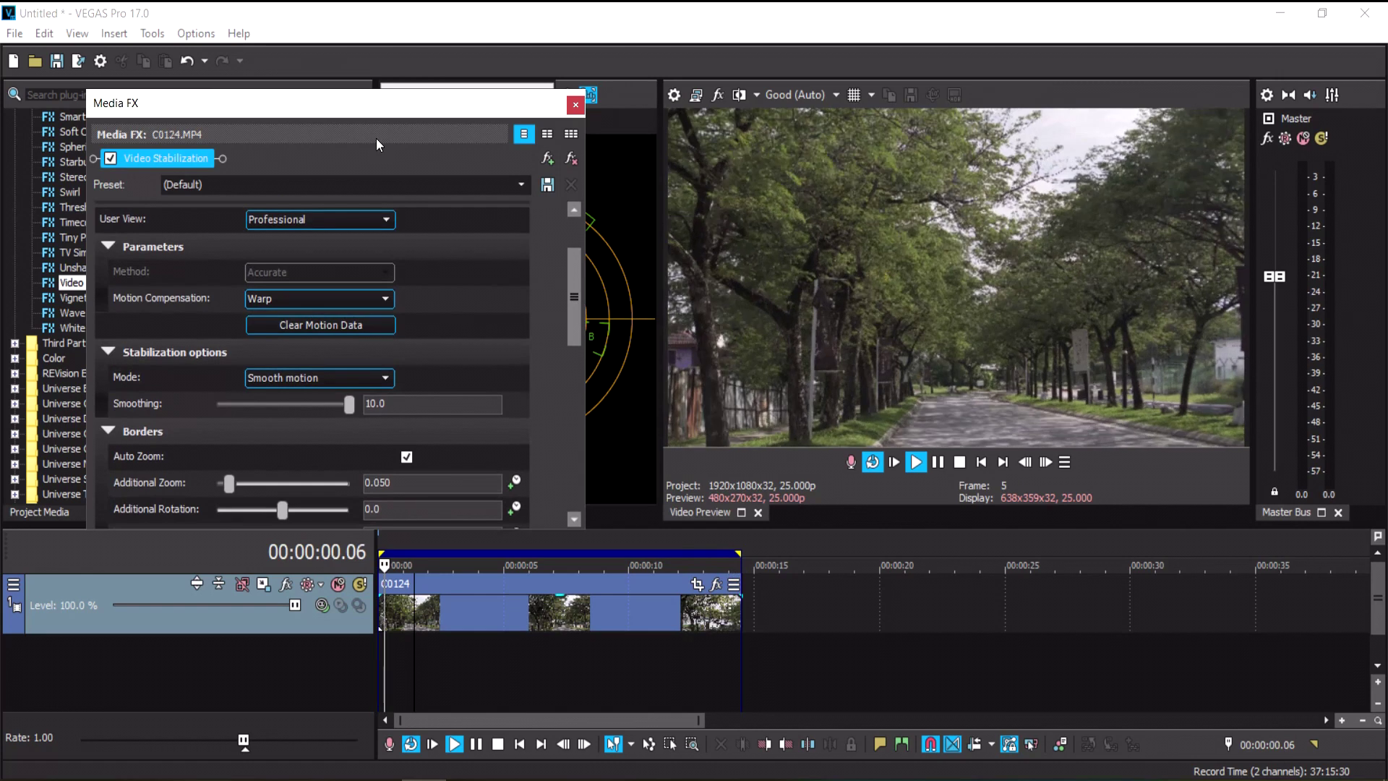
{"action": "left_click_drag", "start_coordinate": [325, 100], "coordinate": [410, 94]}
{"action": "left_click_drag", "start_coordinate": [658, 271], "coordinate": [654, 363]}
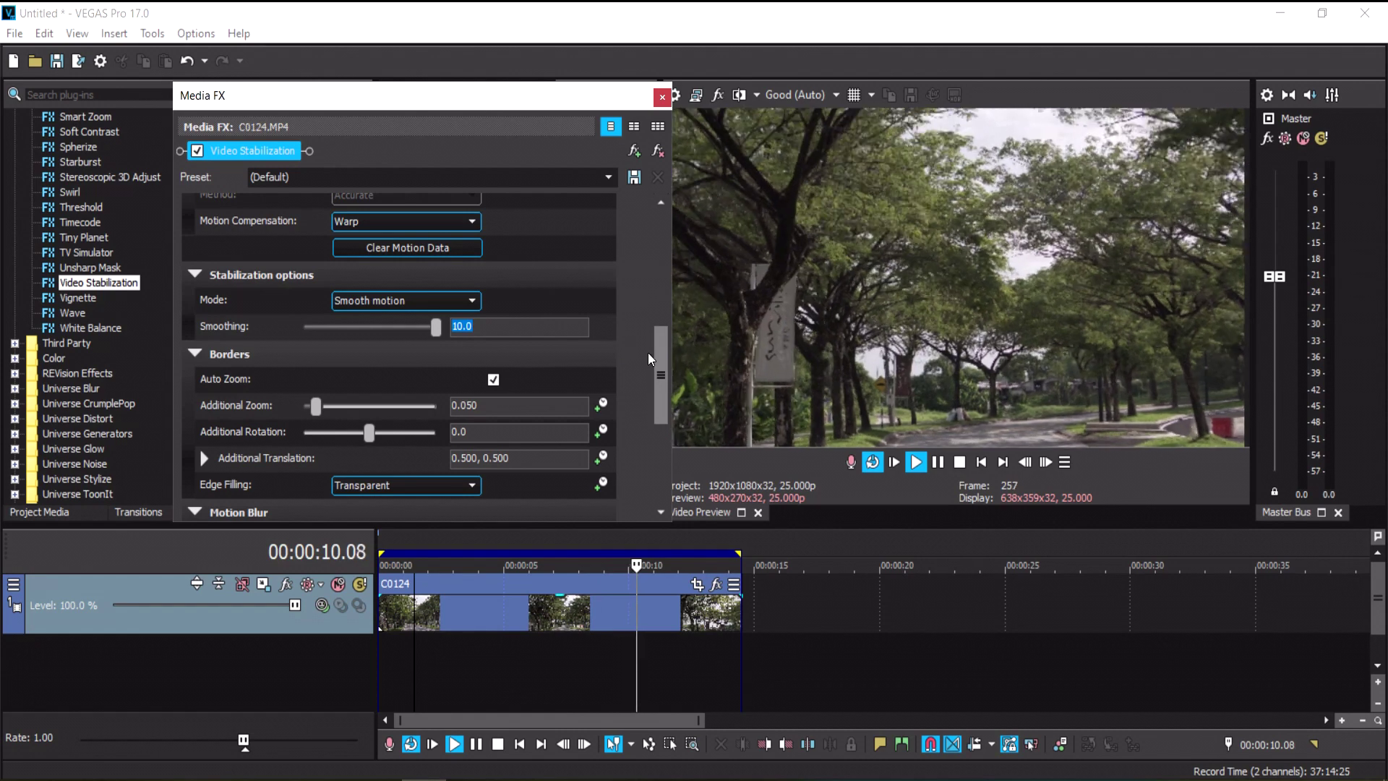
{"action": "left_click_drag", "start_coordinate": [661, 369], "coordinate": [659, 376]}
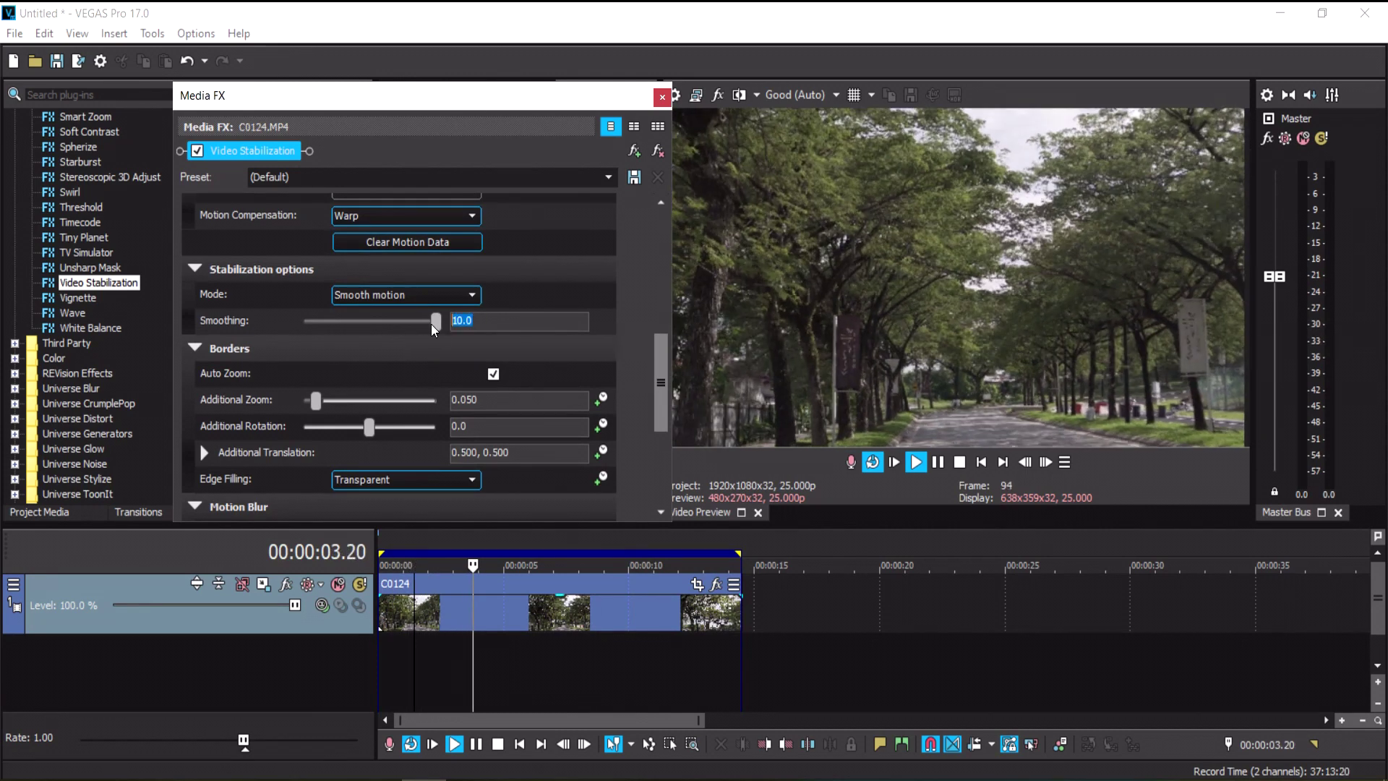
{"action": "scroll", "coordinate": [660, 386], "scroll_direction": "down", "scroll_amount": 1}
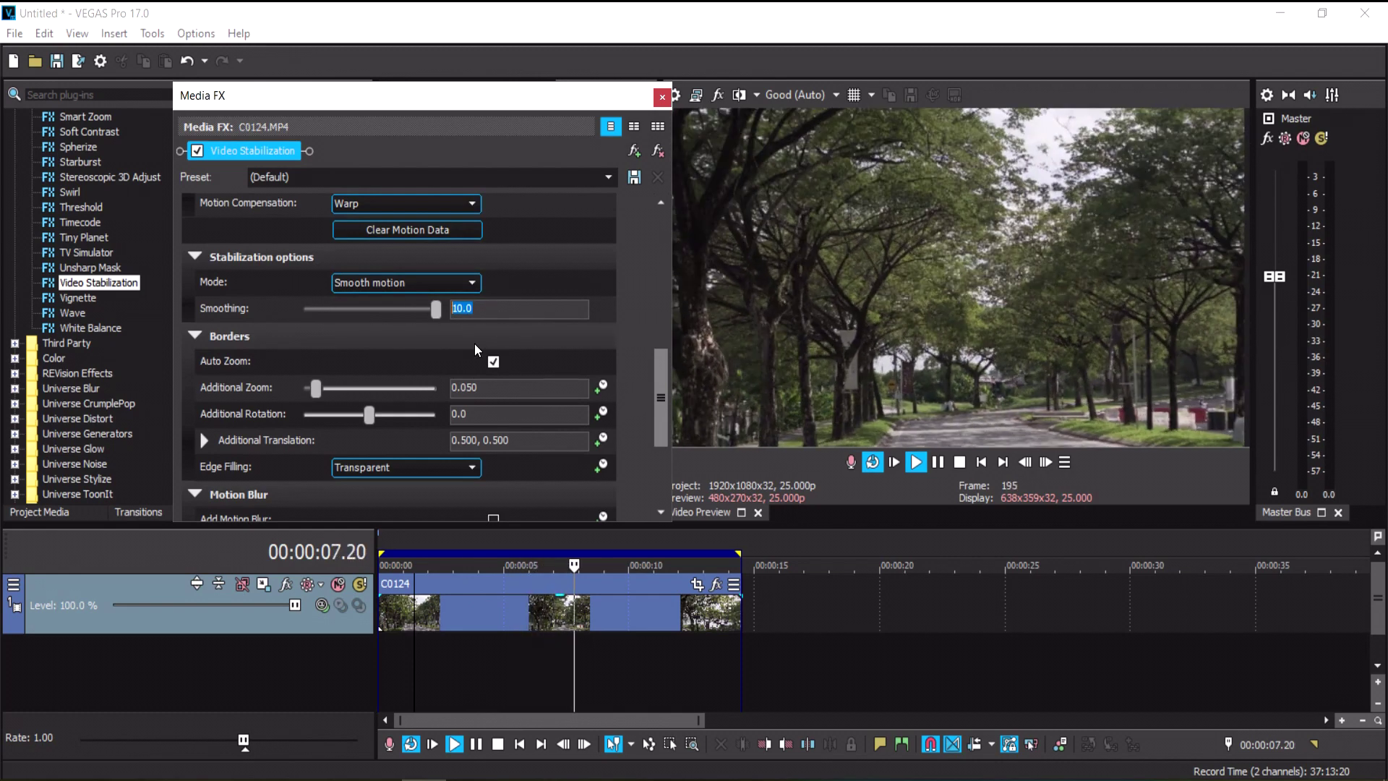
{"action": "scroll", "coordinate": [657, 377], "scroll_direction": "down", "scroll_amount": 2}
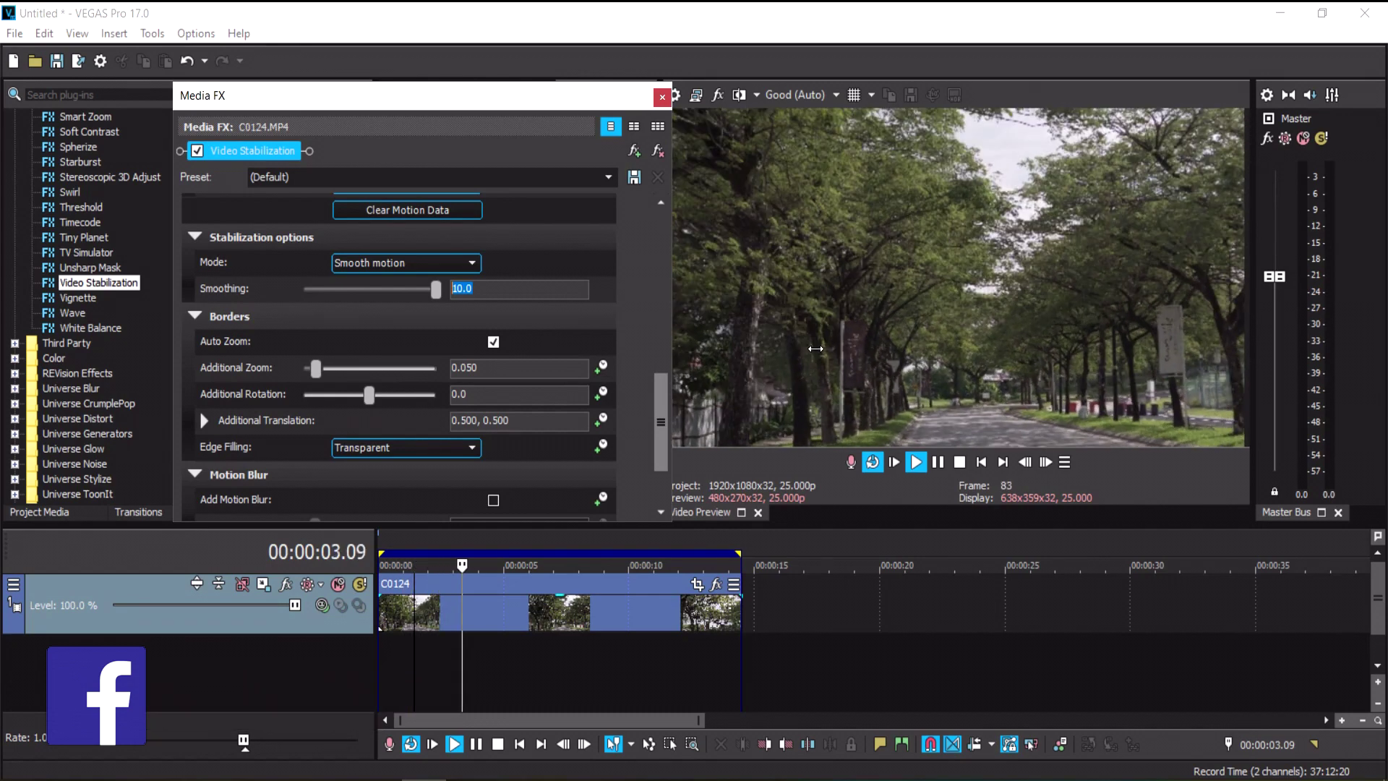
{"action": "mouse_move", "coordinate": [663, 398]}
{"action": "left_mouse_down"}
{"action": "mouse_move", "coordinate": [664, 409]}
{"action": "mouse_move", "coordinate": [674, 350]}
{"action": "mouse_move", "coordinate": [659, 387]}
{"action": "left_mouse_up"}
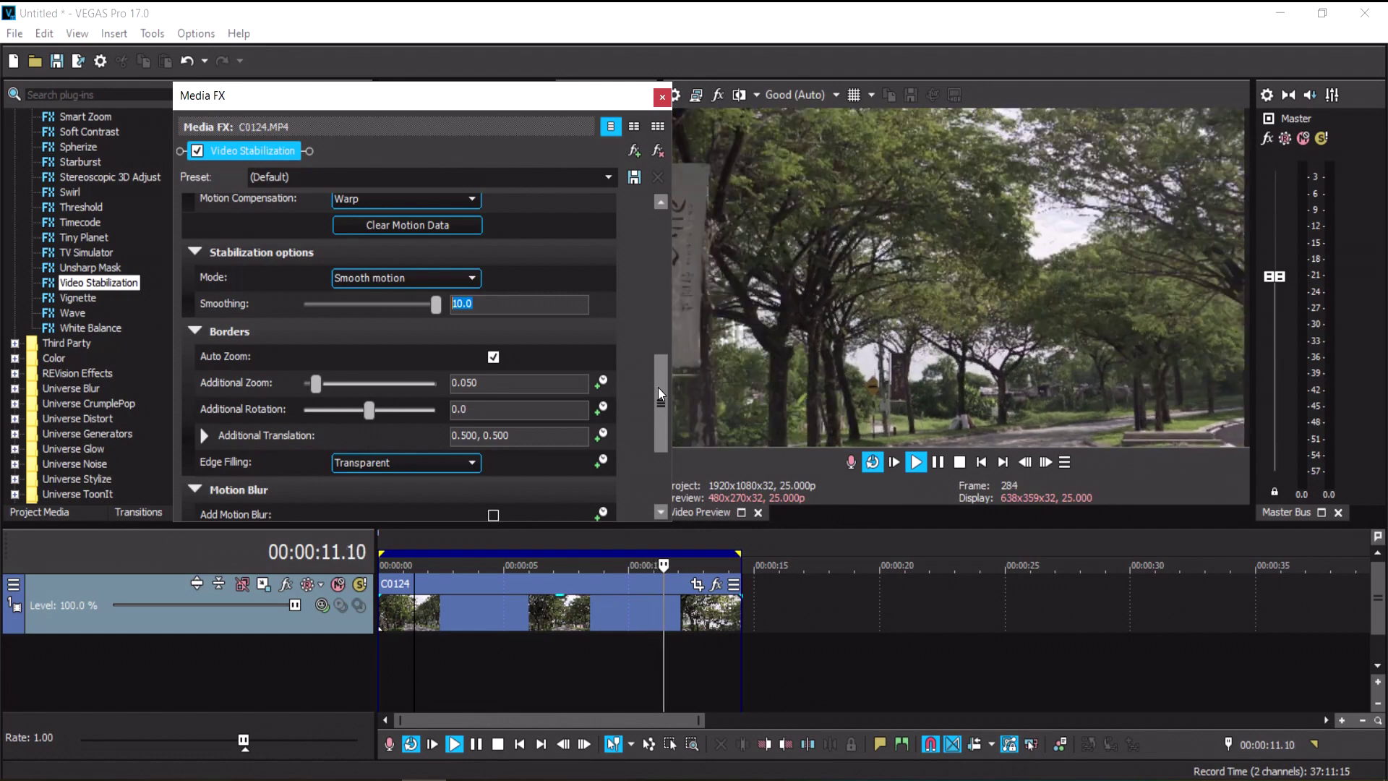
{"action": "left_click_drag", "start_coordinate": [656, 356], "coordinate": [660, 385]}
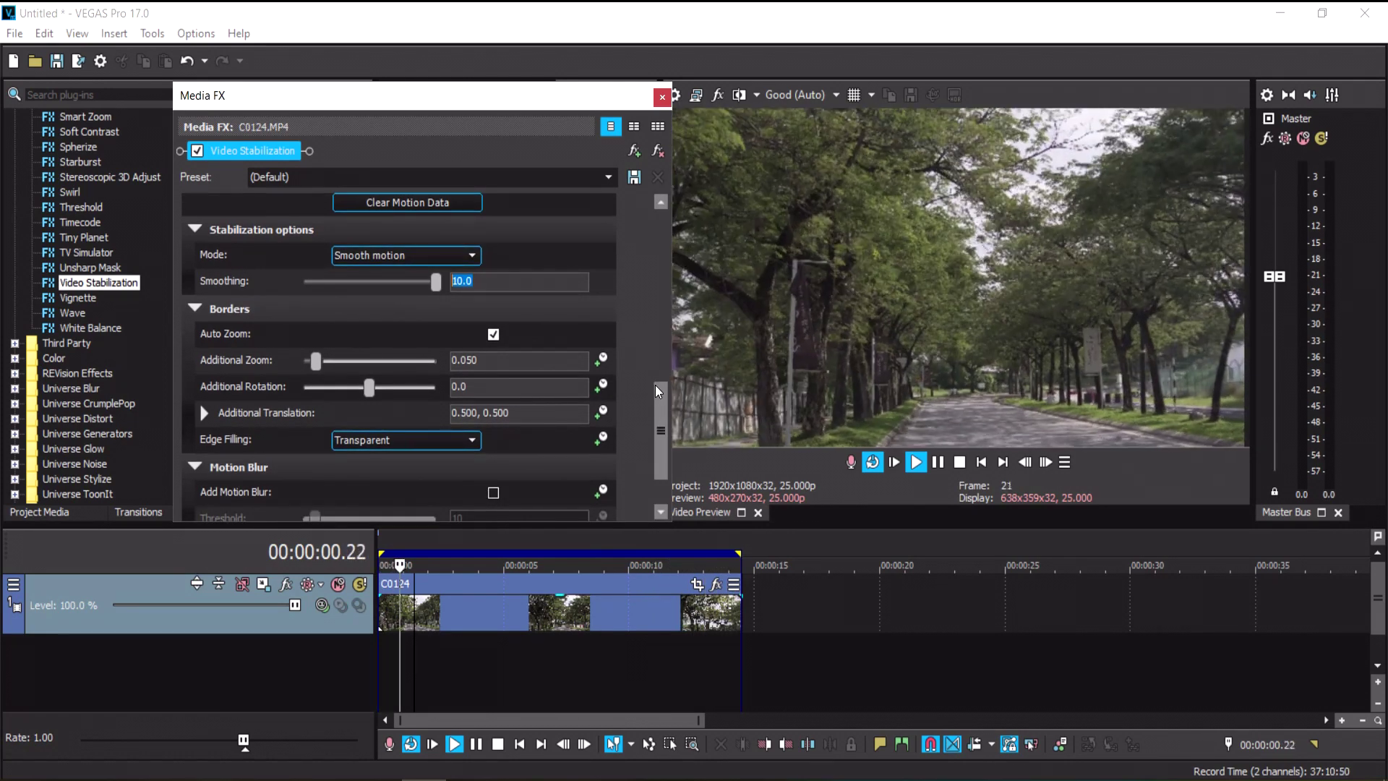
{"action": "left_click_drag", "start_coordinate": [665, 410], "coordinate": [645, 229]}
{"action": "mouse_move", "coordinate": [587, 99]}
{"action": "left_mouse_down"}
{"action": "mouse_move", "coordinate": [426, 83]}
{"action": "mouse_move", "coordinate": [561, 93]}
{"action": "left_mouse_up"}
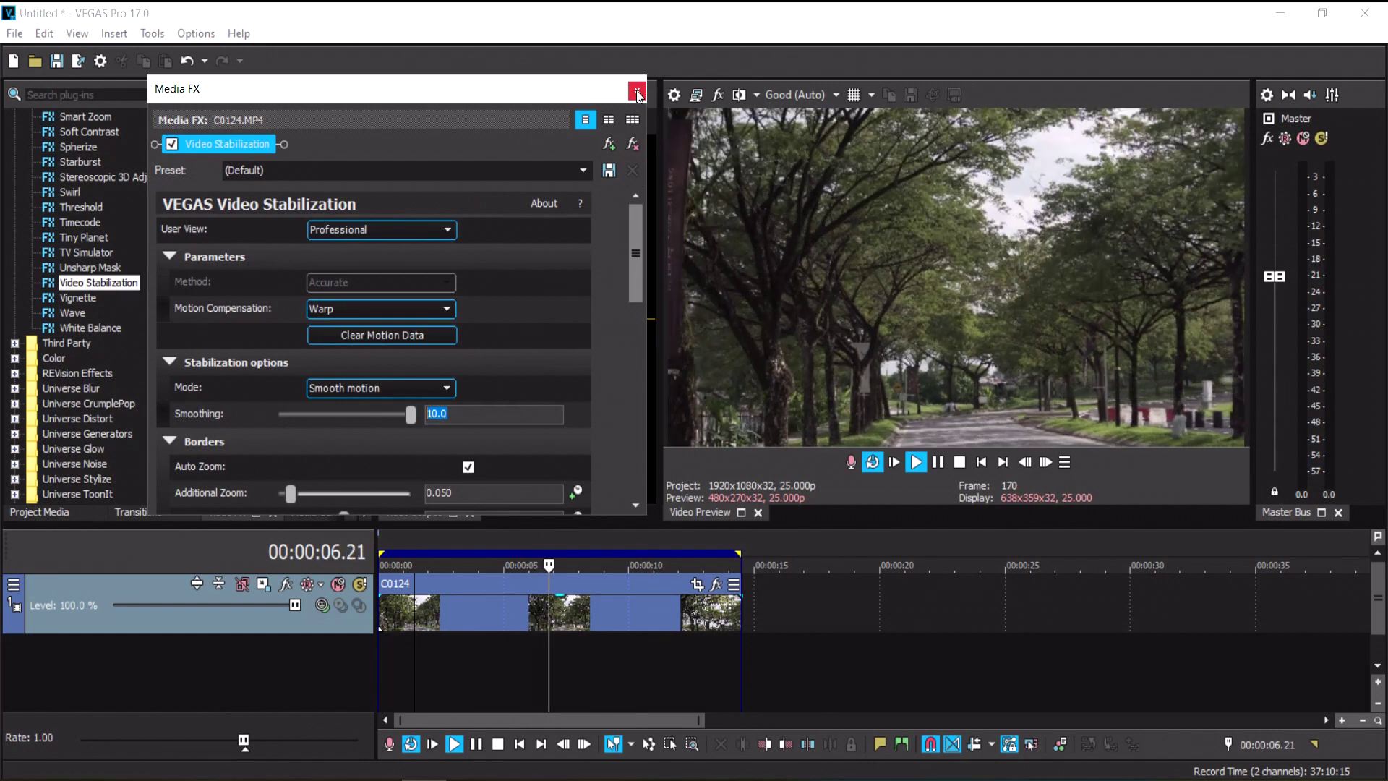